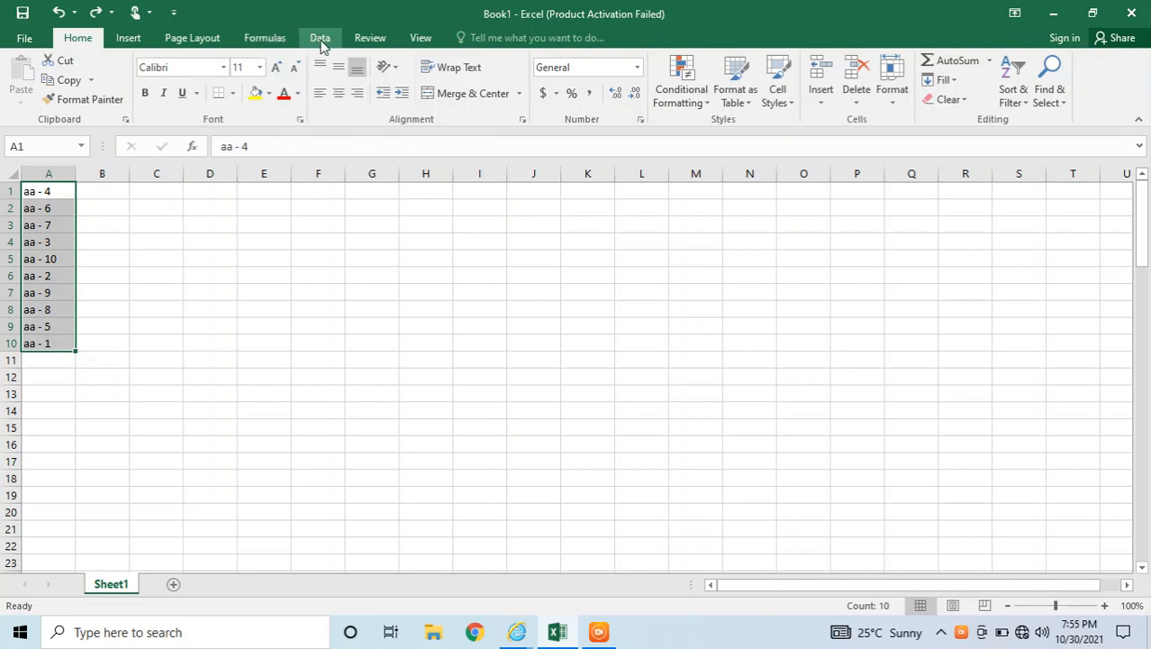
Split the entries in A1:A10 into three columns with Text to Columns, using fixed width, General format and destination $A$1.
click(320, 39)
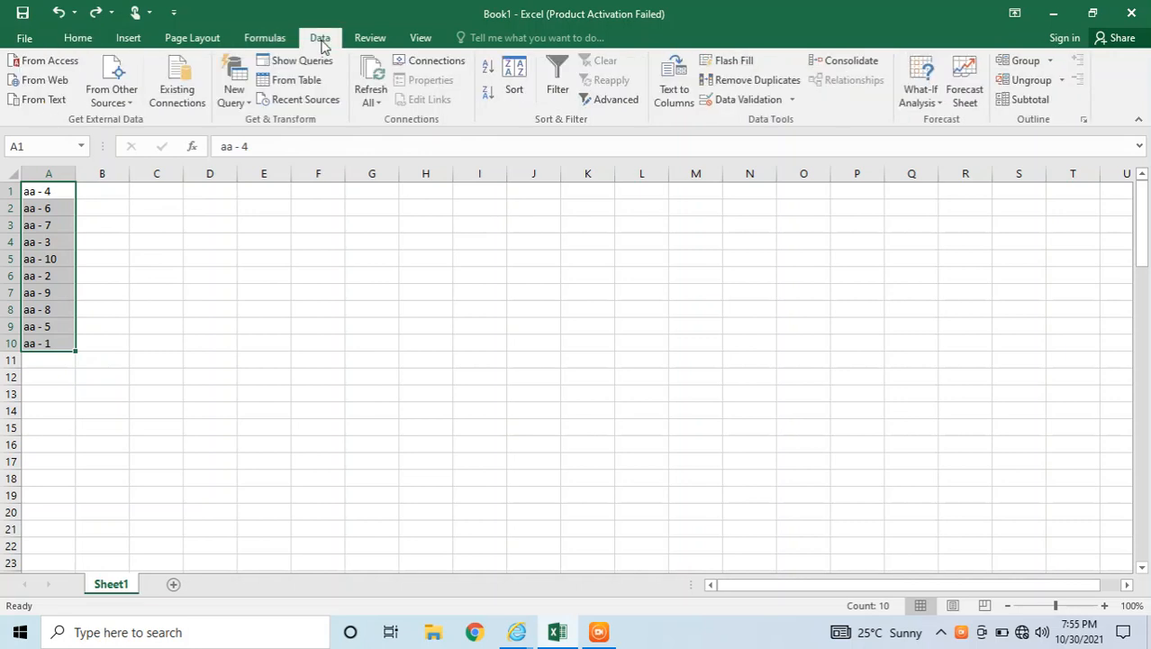
click(677, 101)
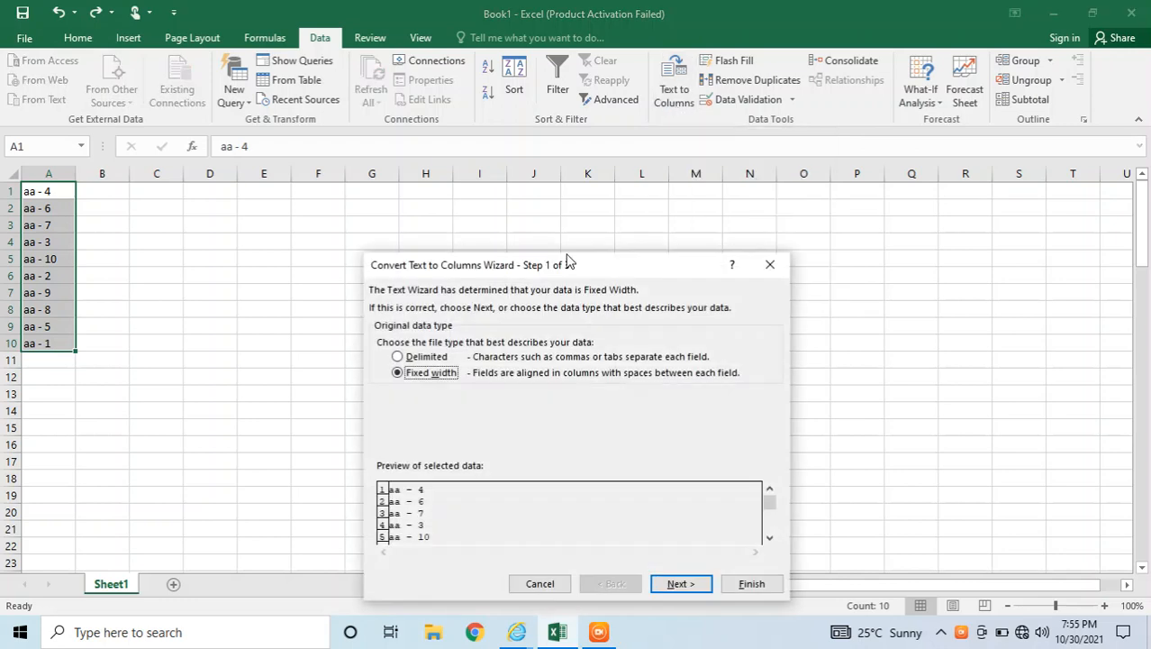
click(427, 357)
click(420, 377)
click(681, 584)
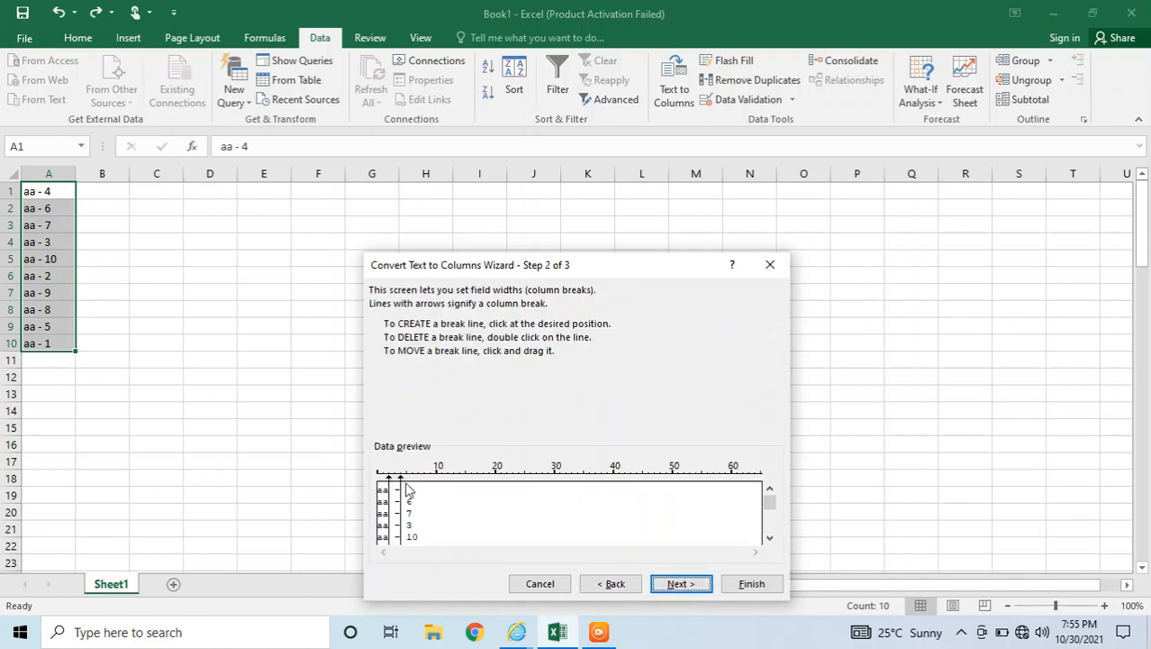
drag(401, 483, 400, 483)
drag(770, 507, 771, 530)
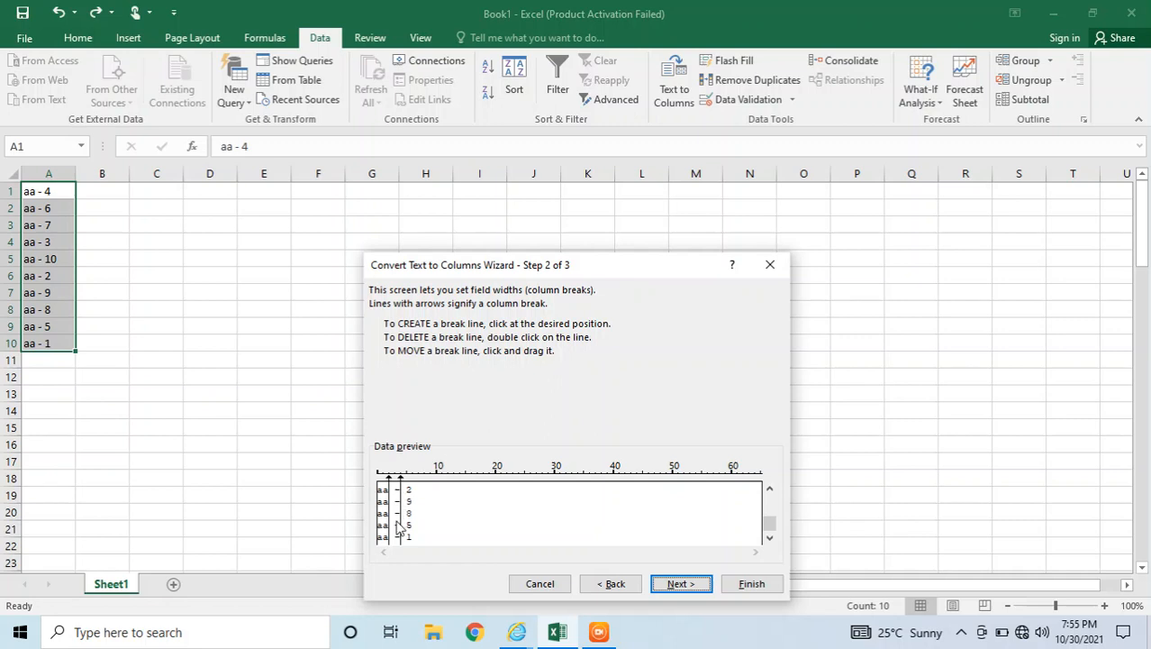
click(692, 588)
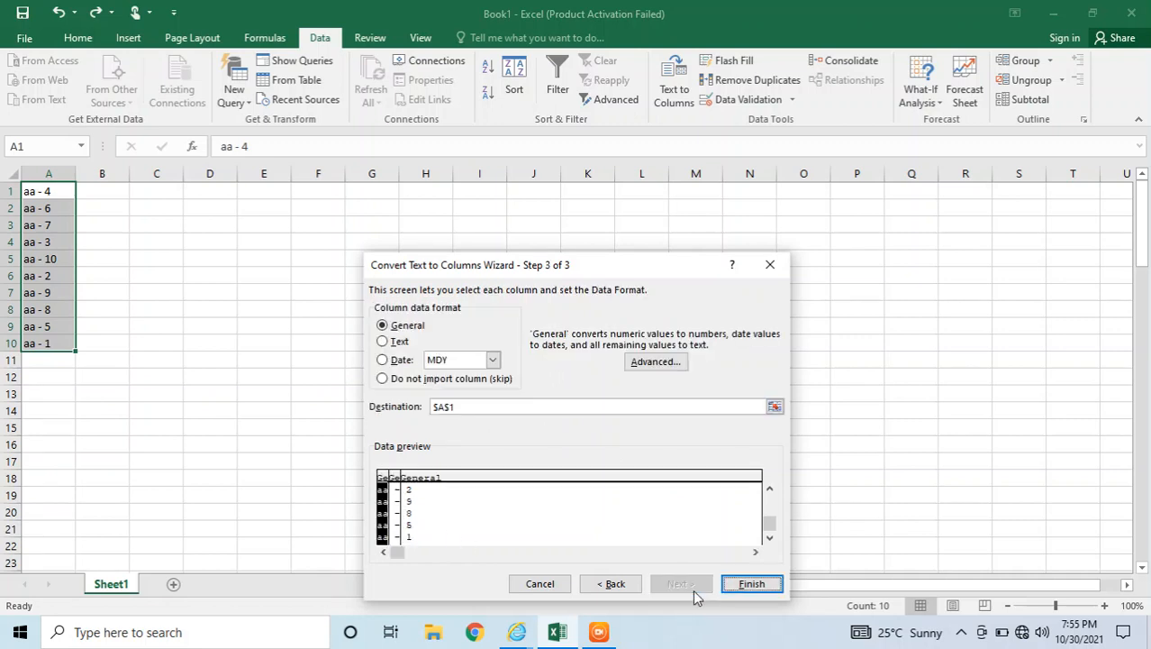
click(753, 585)
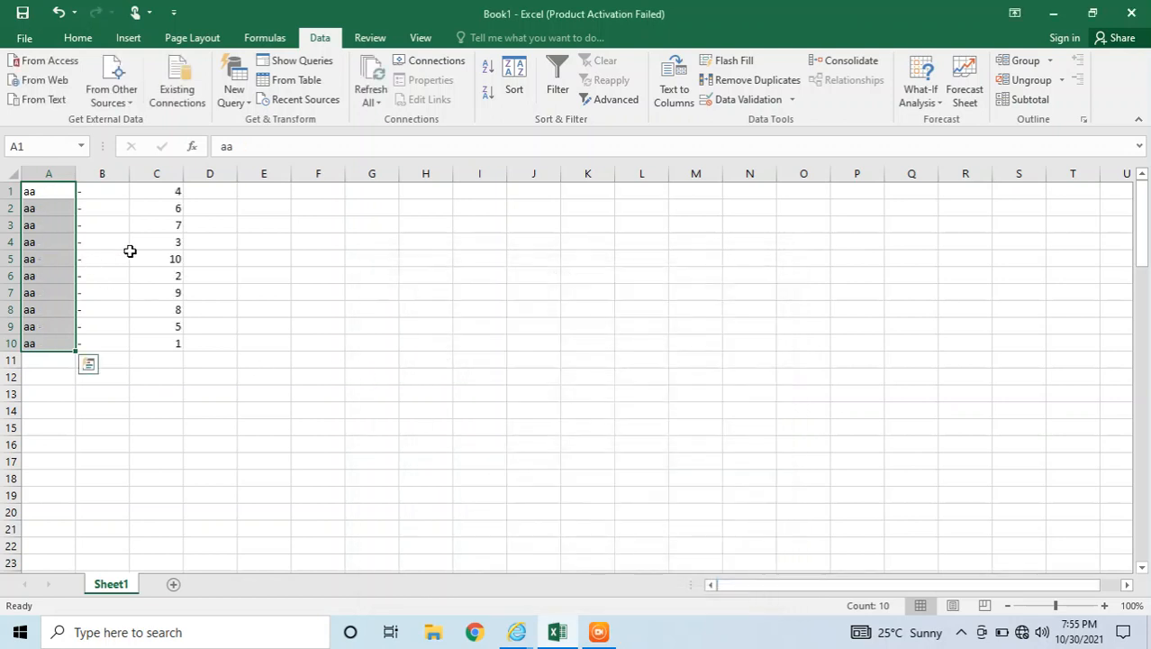
Start a custom sort on A1:C10 and choose Column C as the sort column.
click(32, 243)
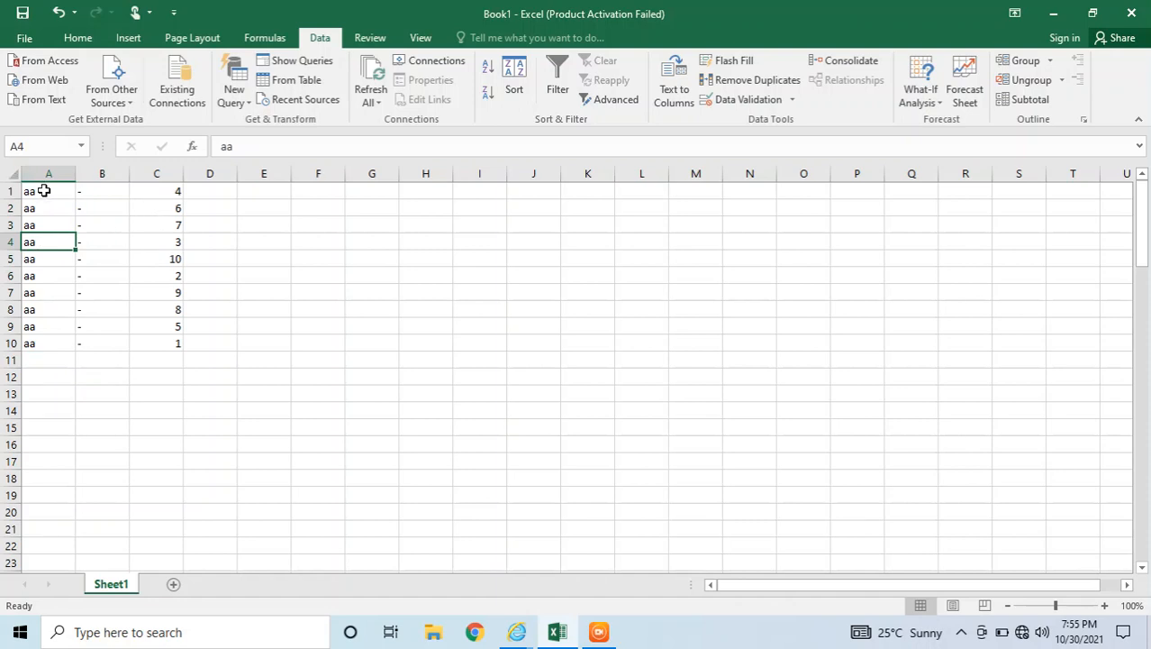
drag(43, 191, 142, 340)
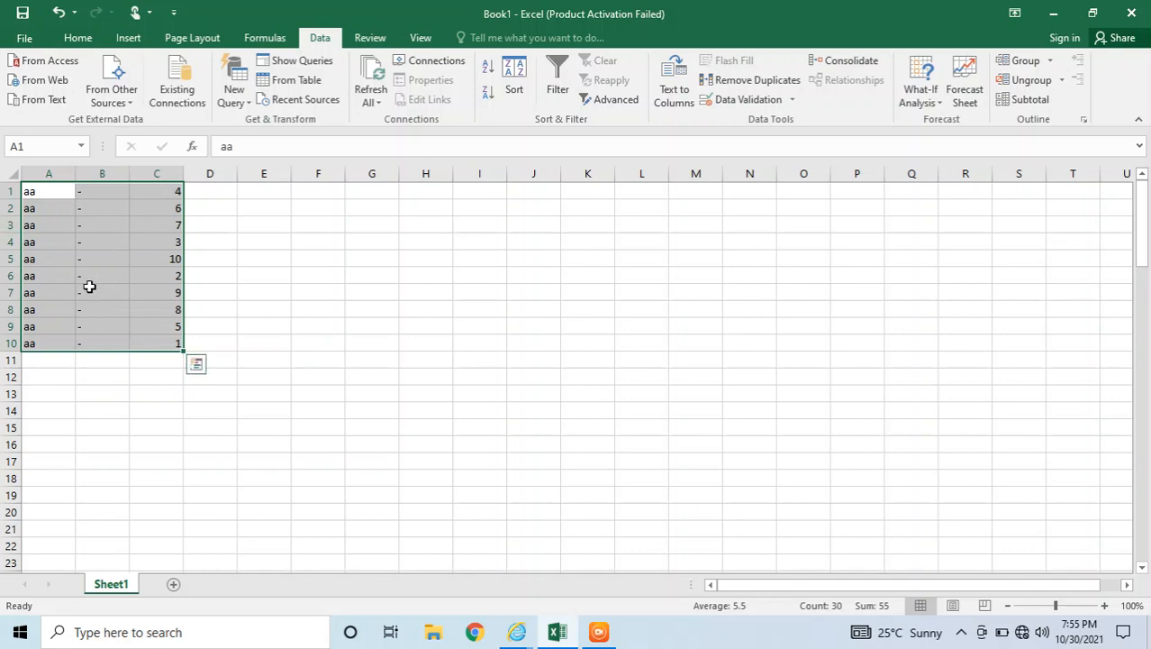
click(78, 40)
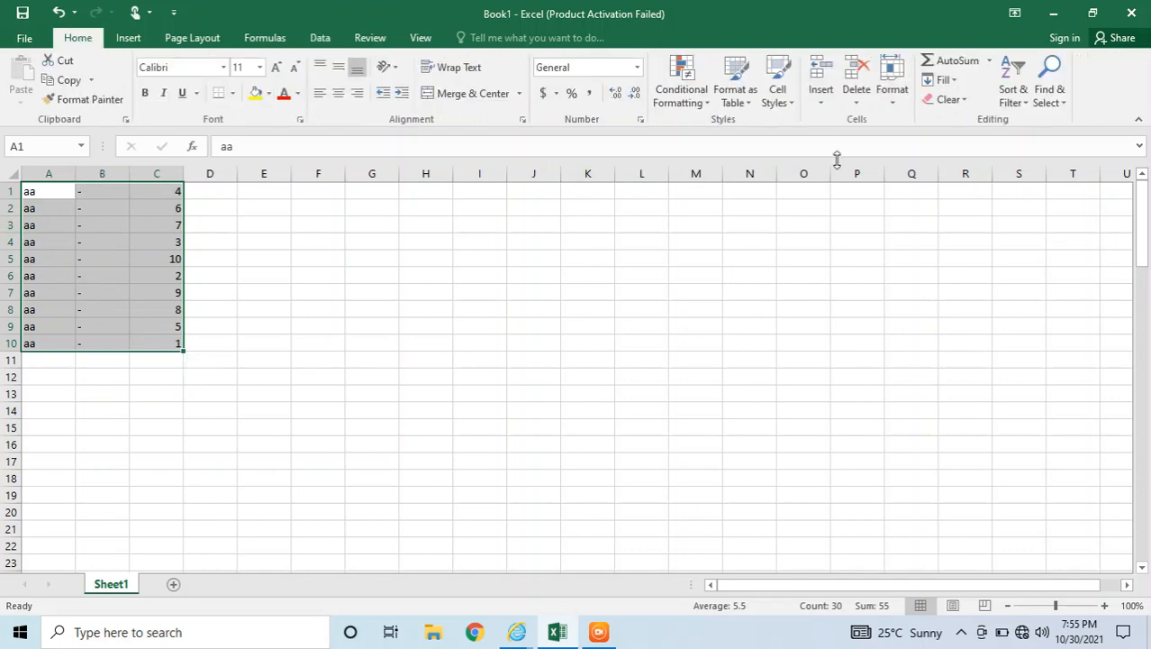
click(1016, 105)
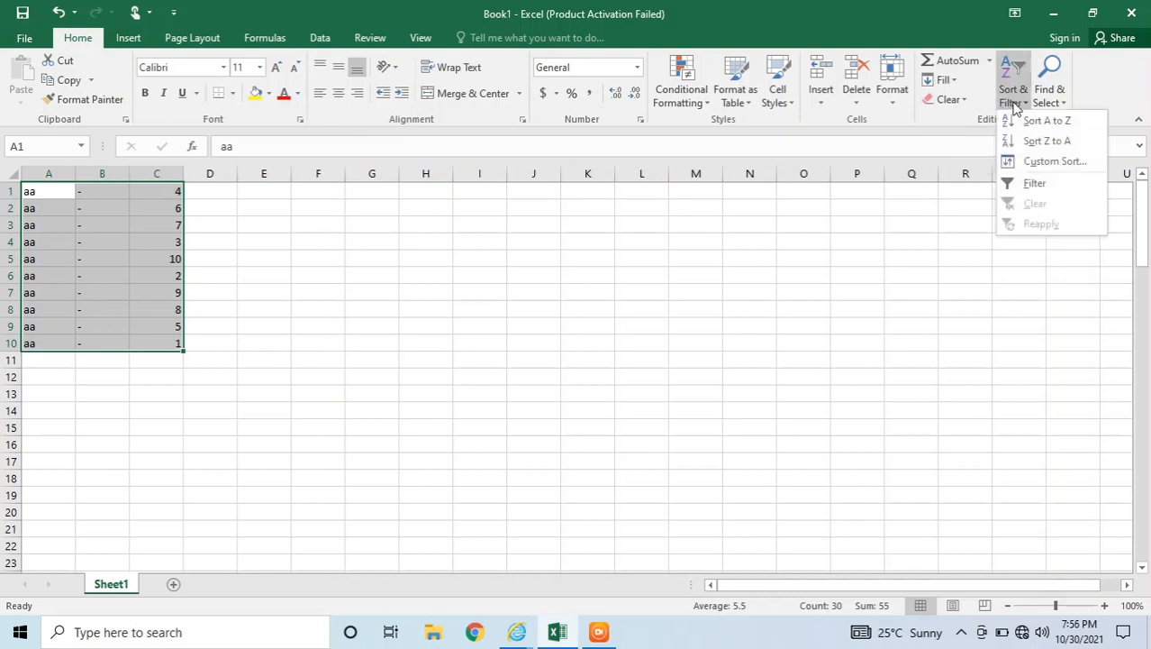
click(1038, 163)
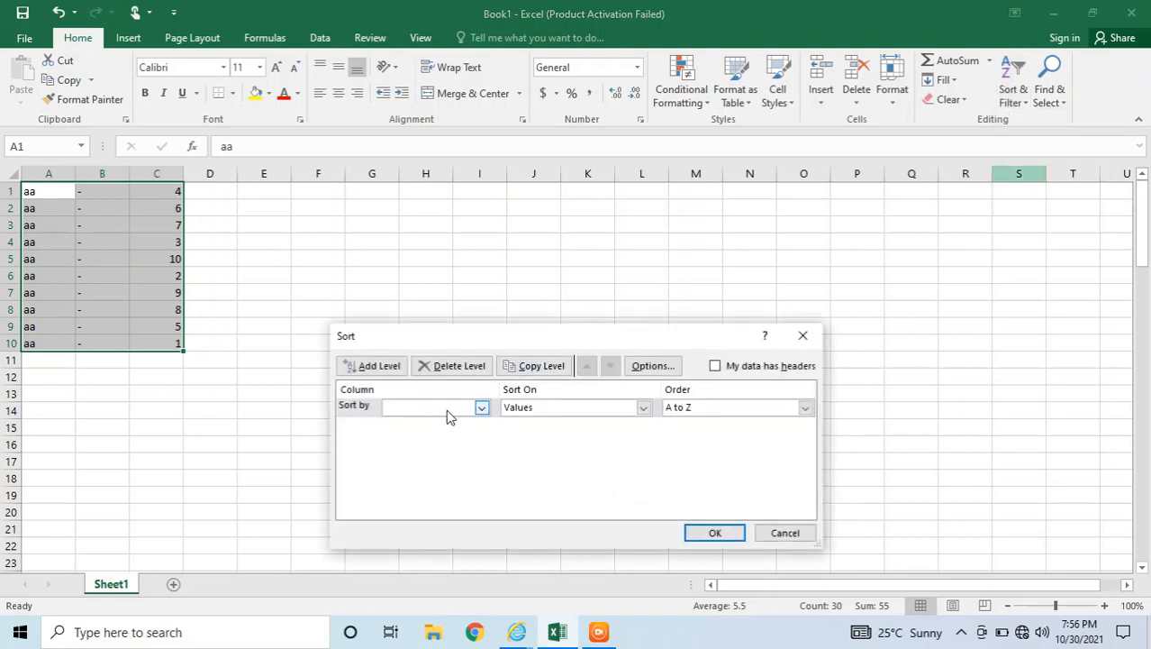
click(423, 409)
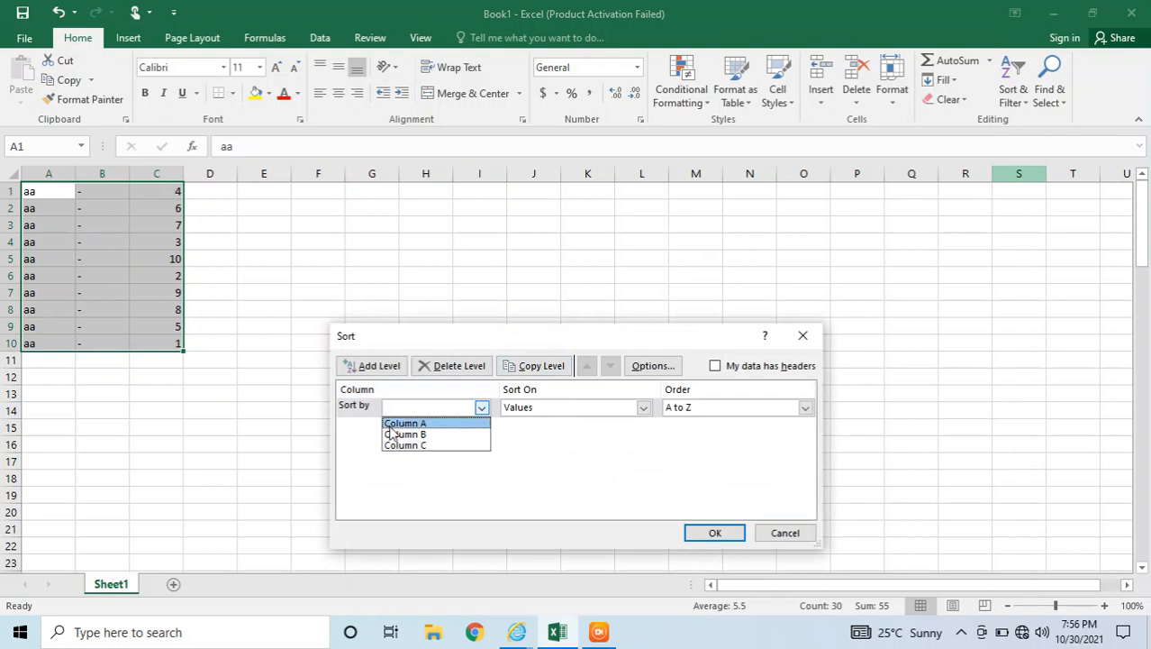
click(407, 445)
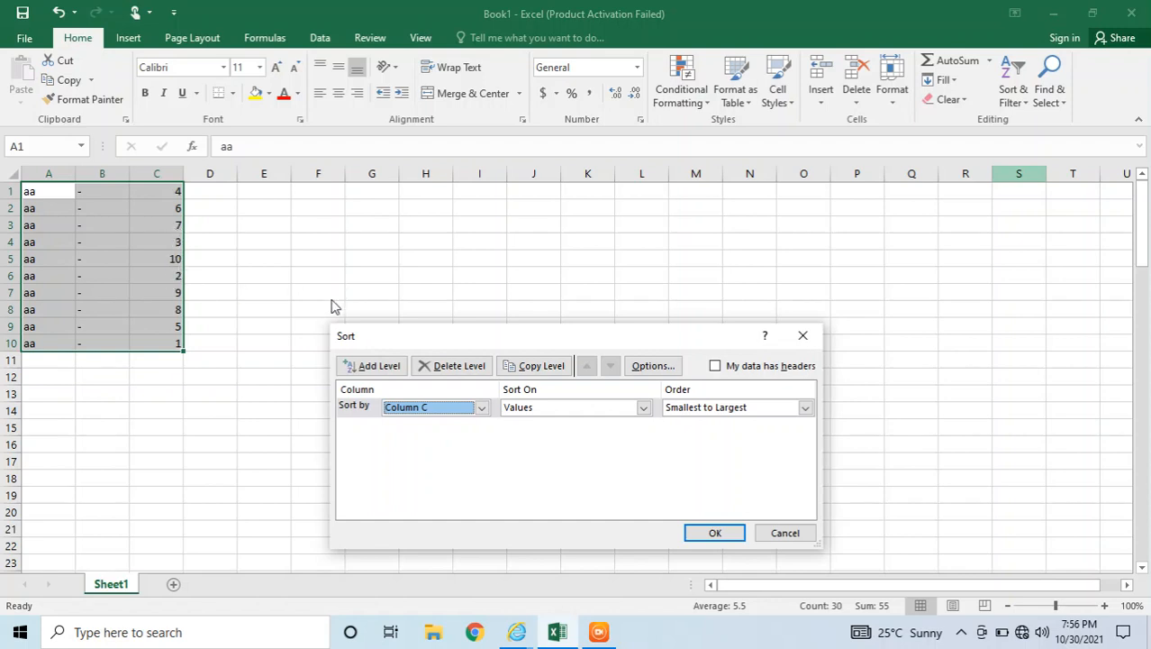
click(643, 407)
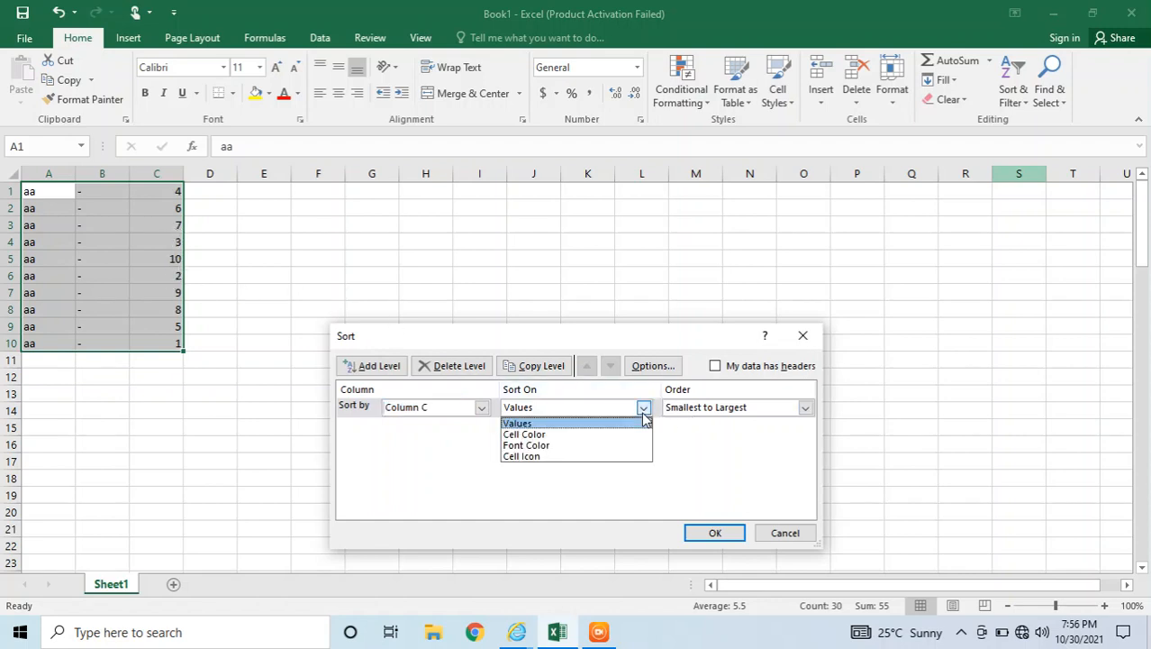
click(611, 436)
click(633, 407)
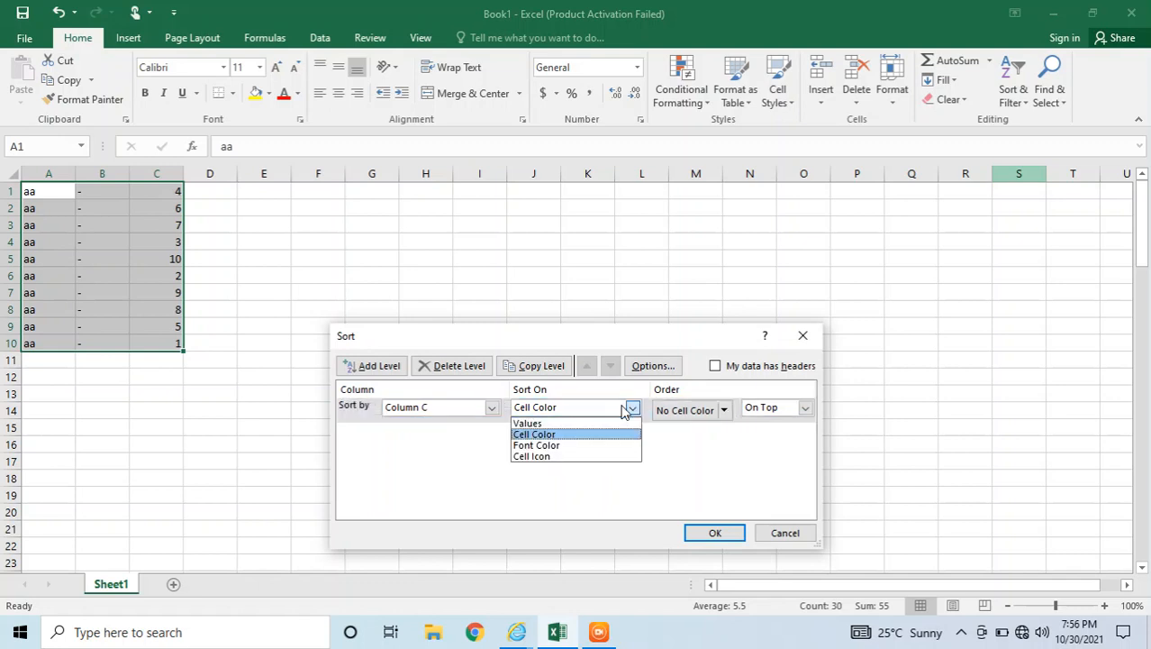
click(607, 423)
click(583, 413)
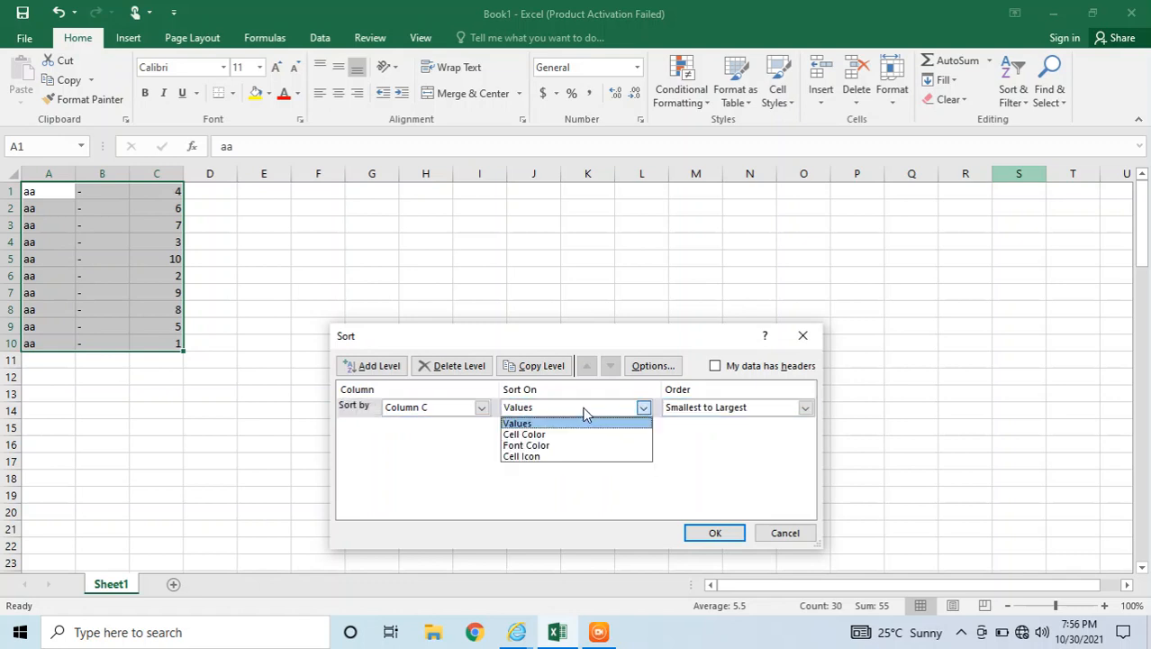
click(576, 427)
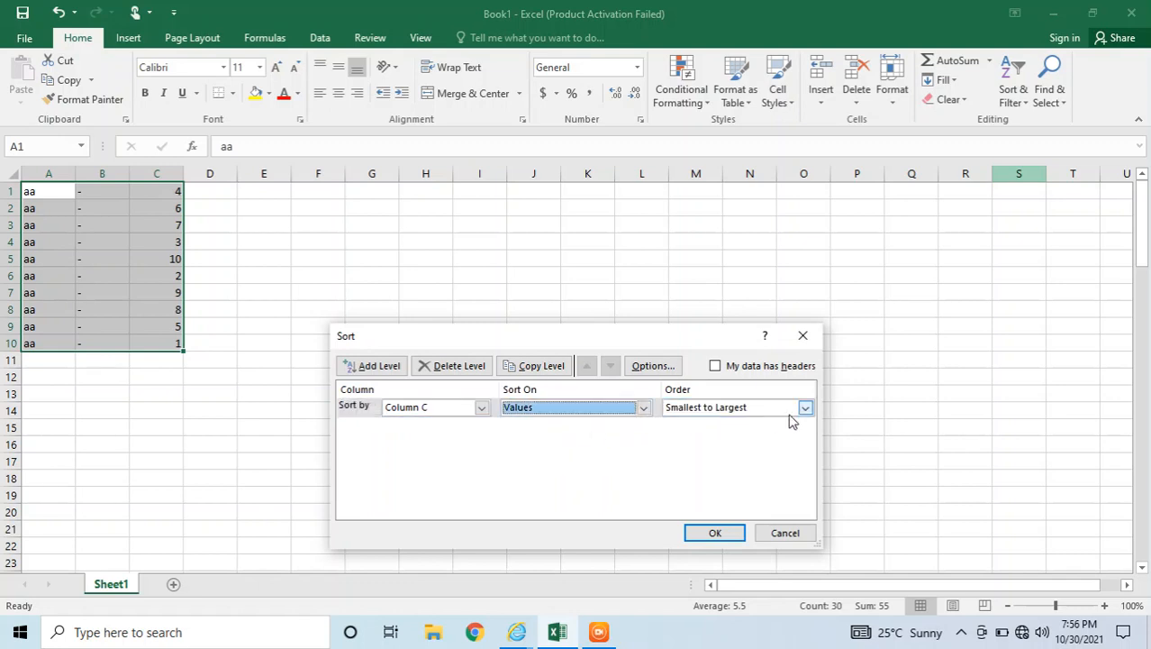
Set the sort order to Smallest to Largest and apply the sort.
click(765, 407)
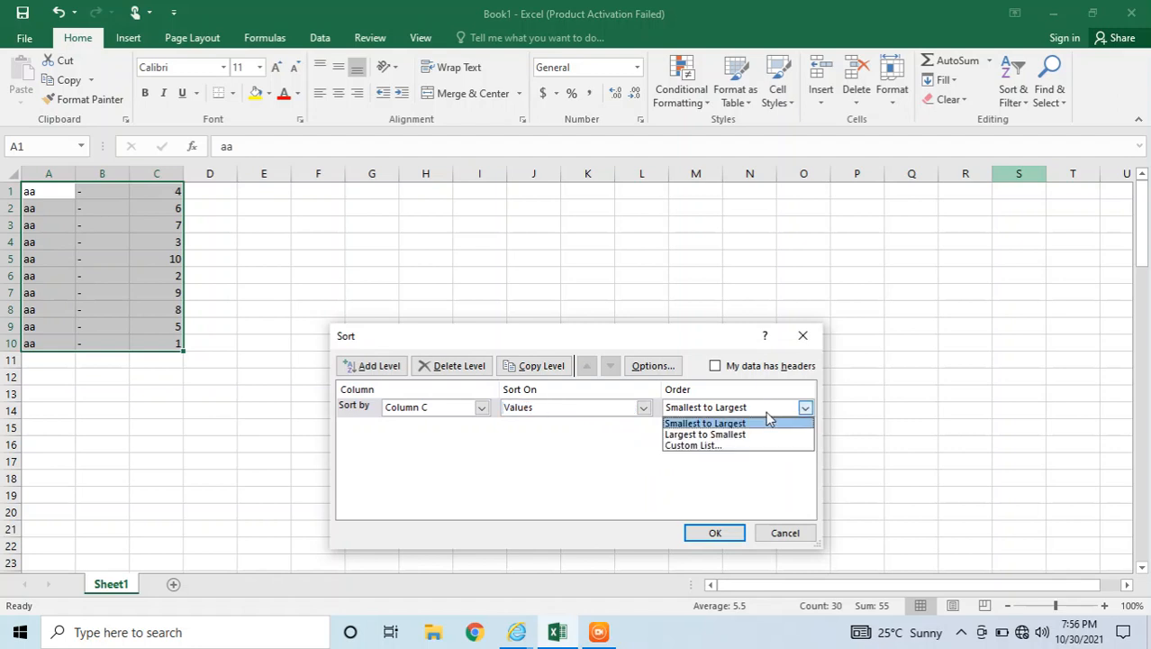
click(723, 424)
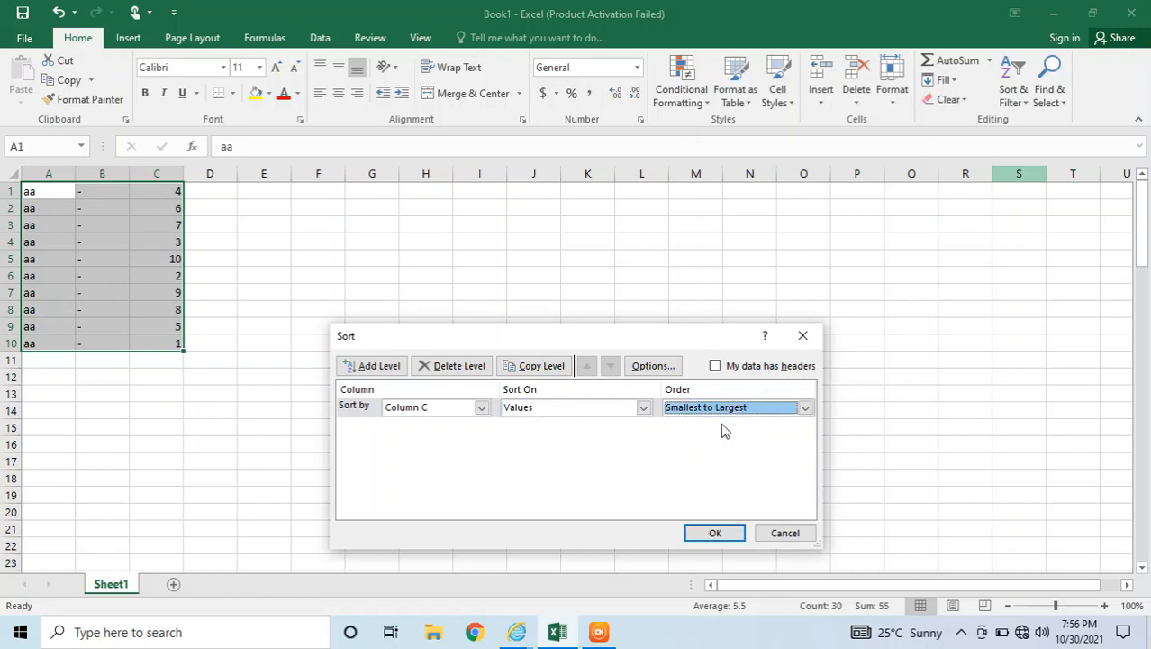
click(696, 535)
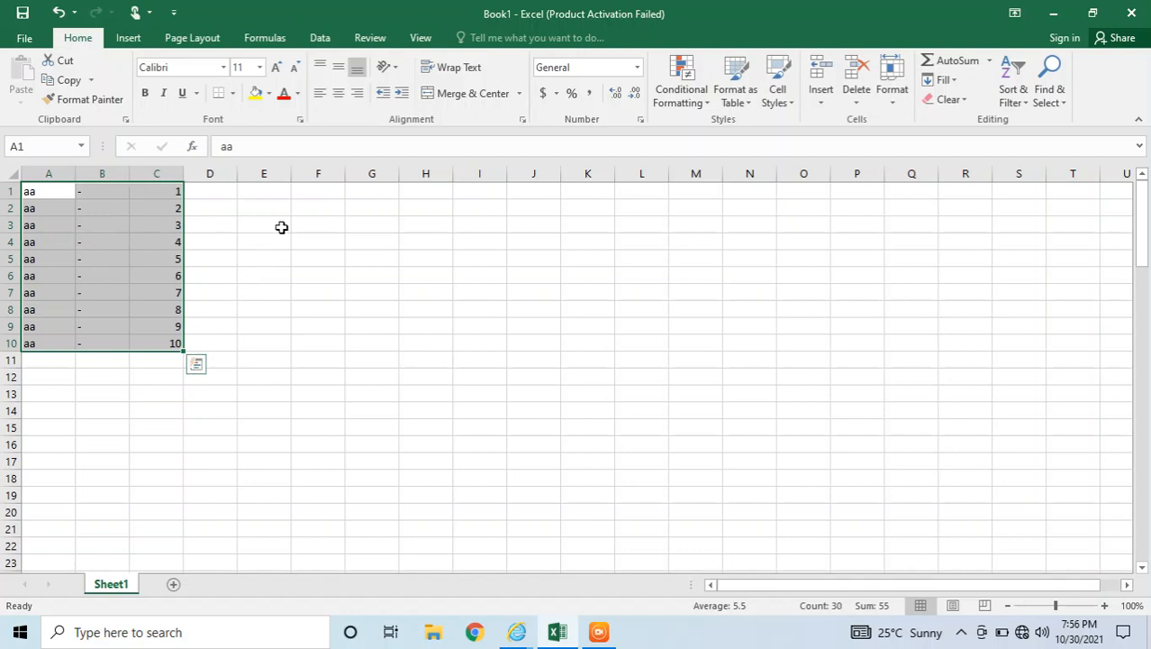
Enter the formula =A1&" "&B1&" "&C1 in cell D1 to rejoin the three parts with spaces.
click(234, 190)
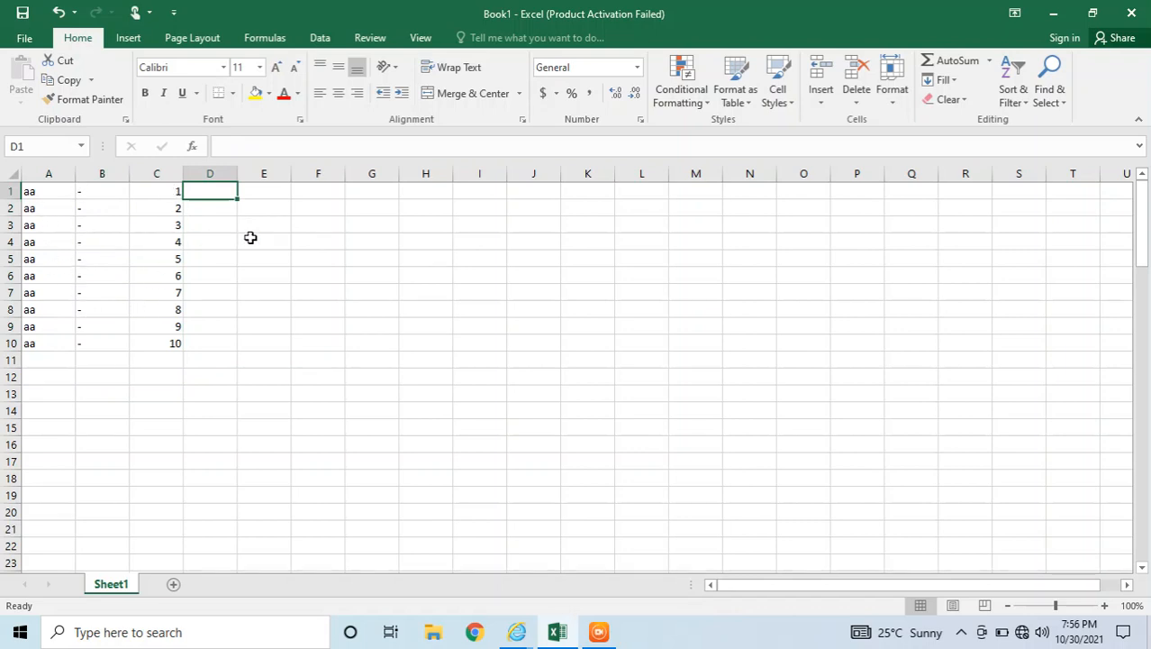
text(=)
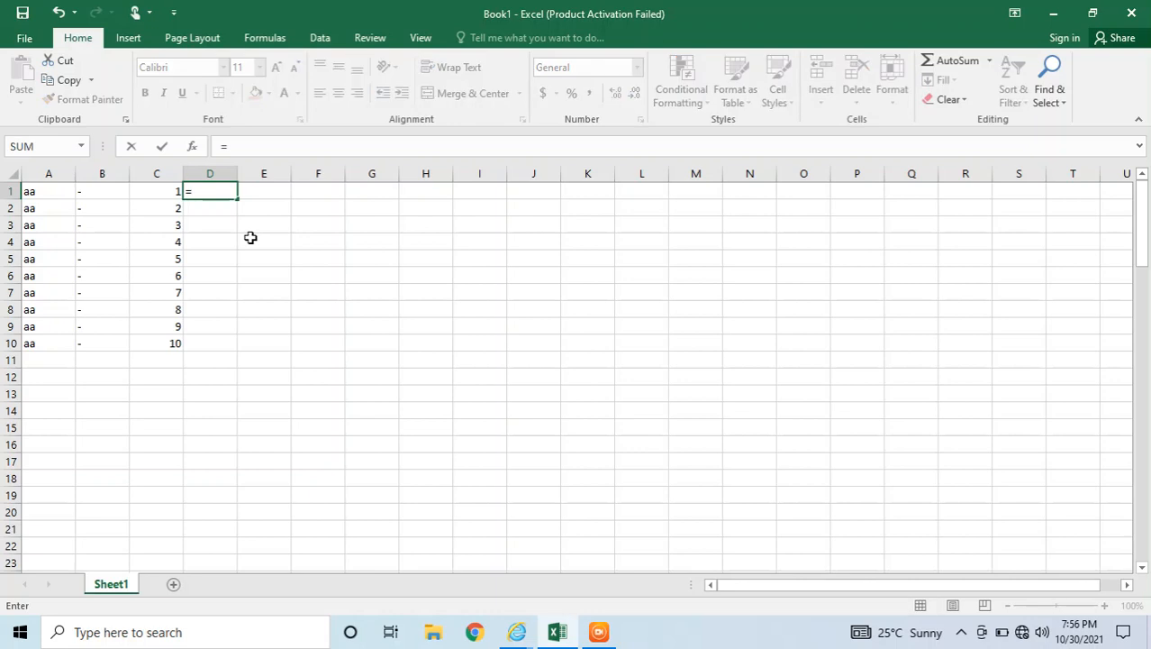
key(Left)
key(Left)
key(Left)
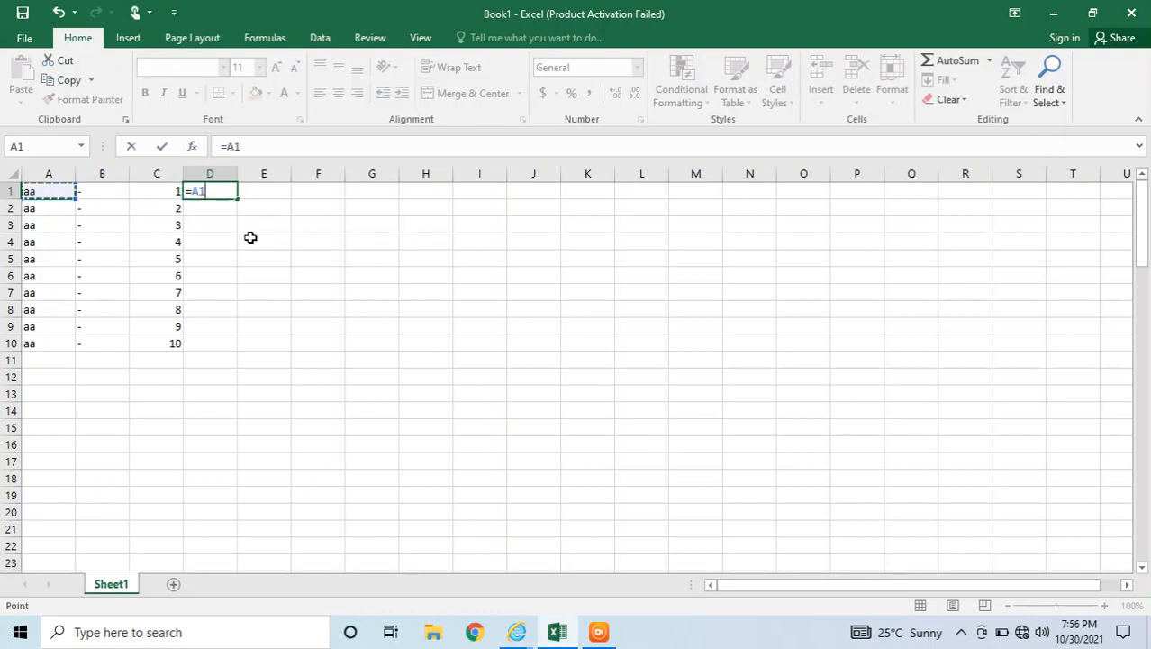
text(&" "&)
key(Left)
key(Left)
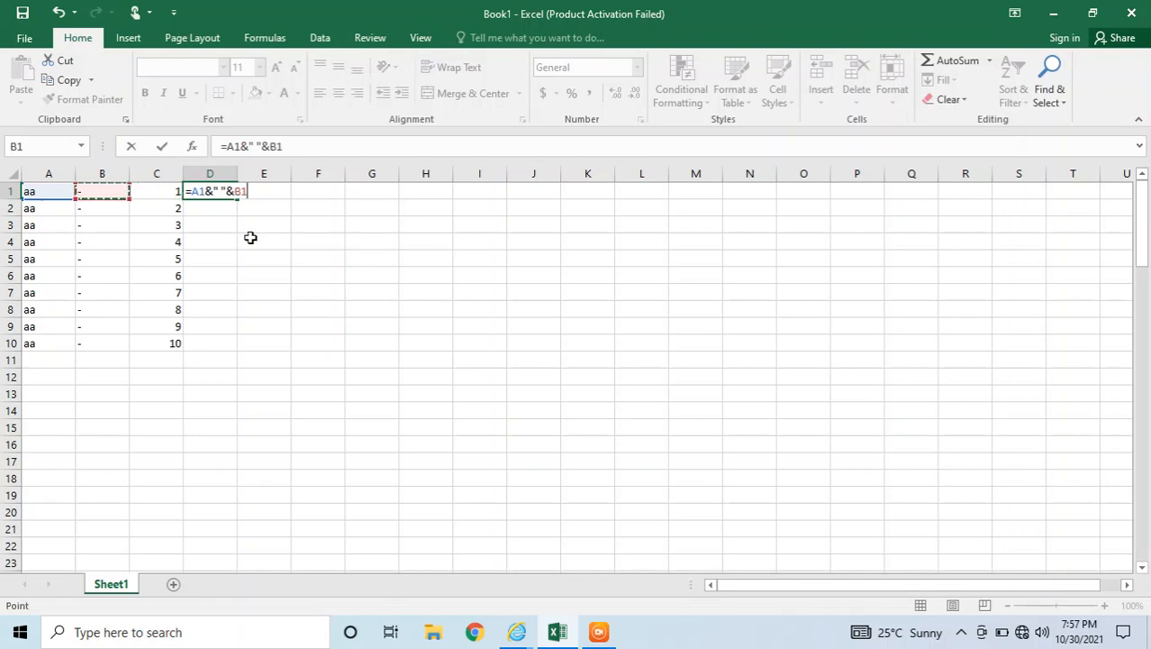
text(&)
text(" "&)
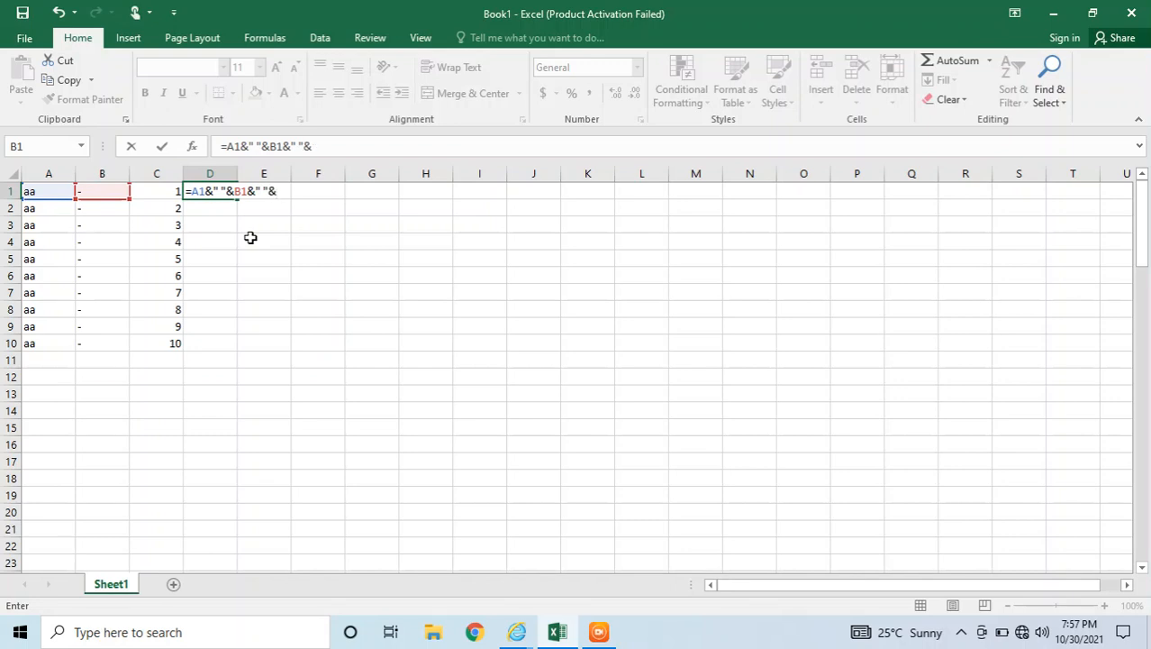
key(Left)
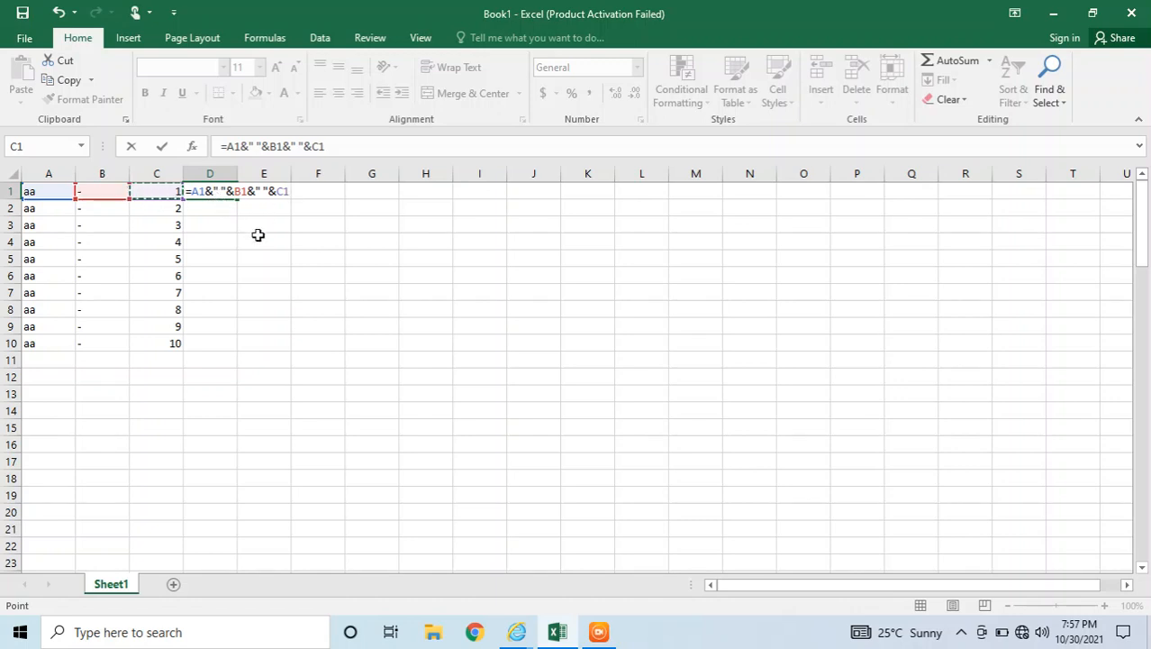
key(Return)
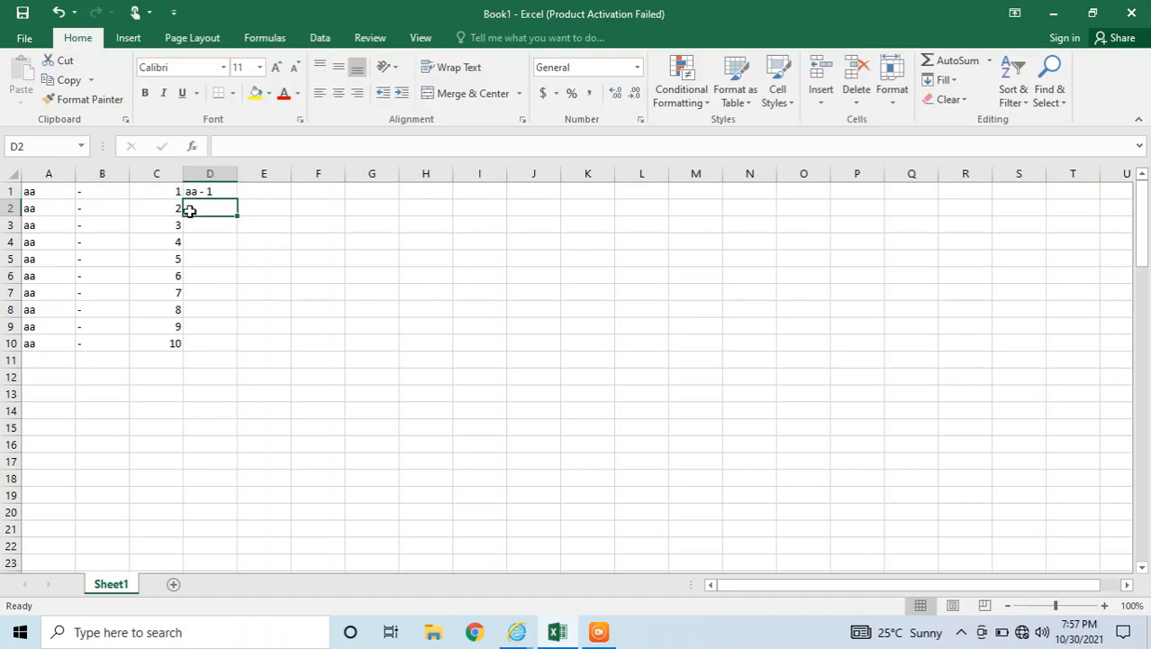
Try filling the D1 formula down through D10, and undo the fill.
click(226, 192)
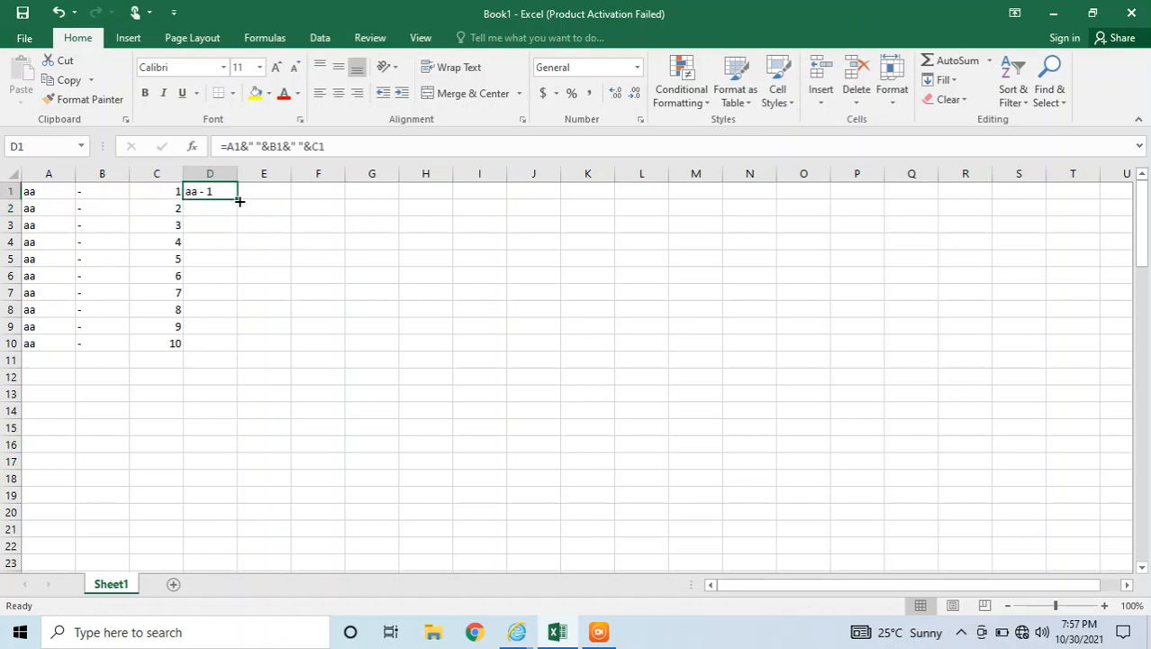
drag(239, 200, 231, 352)
click(236, 292)
click(233, 276)
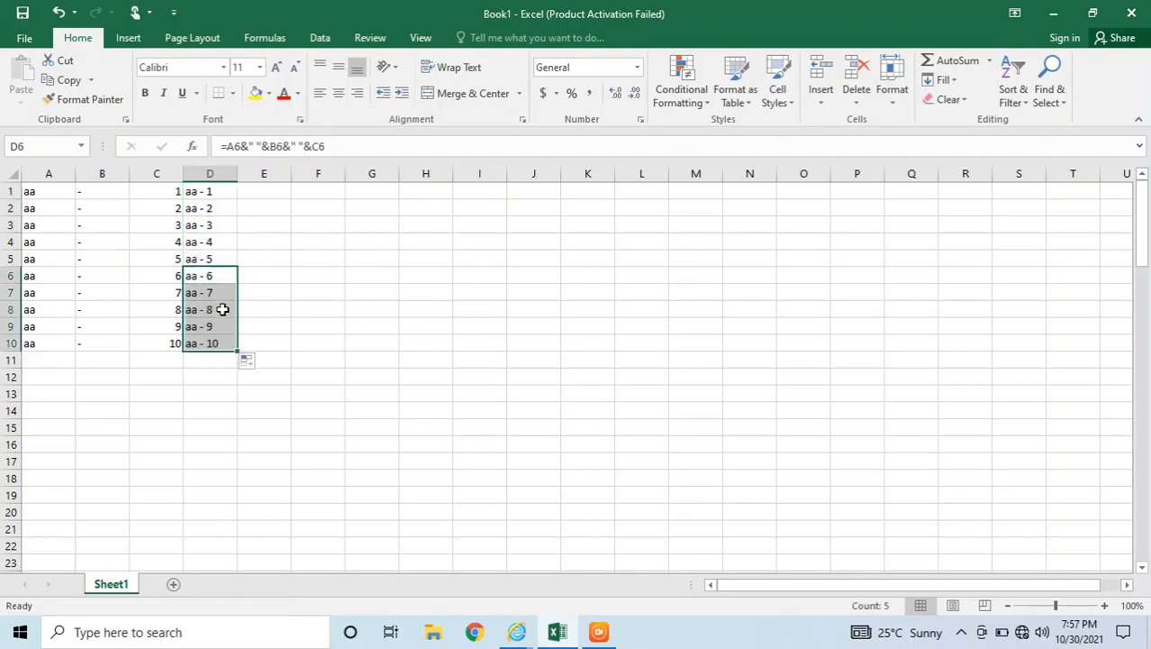
key(ctrl+z)
key(ctrl+z)
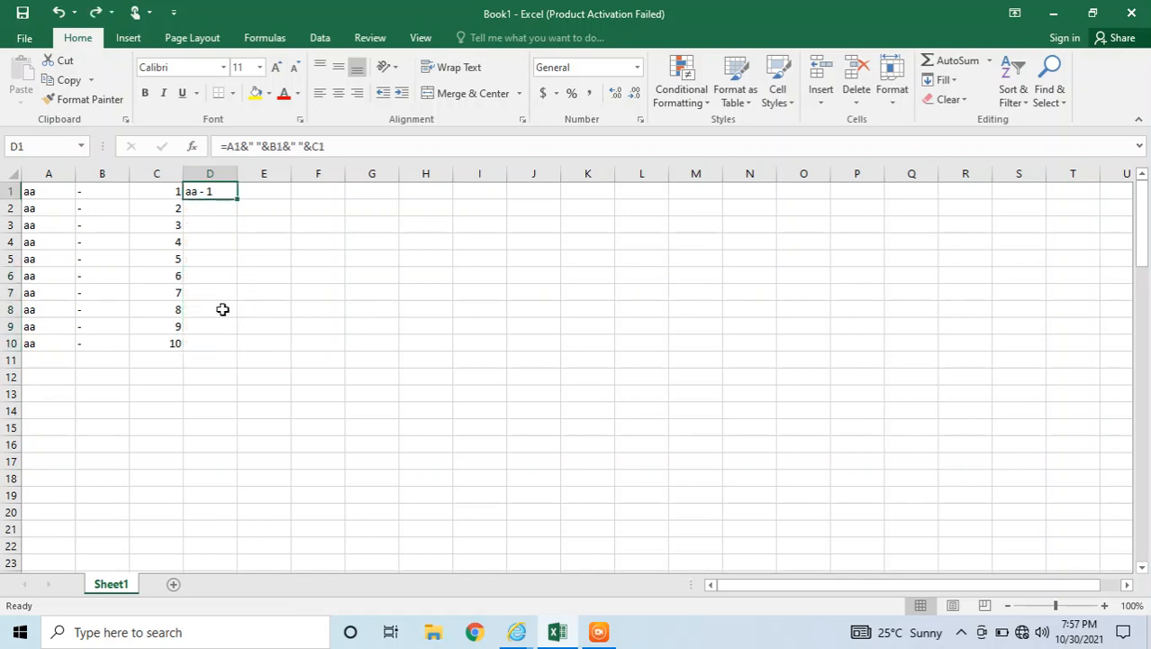
Copy cell D1 and paste it with its formula into D1:D10.
right_click(214, 193)
click(256, 224)
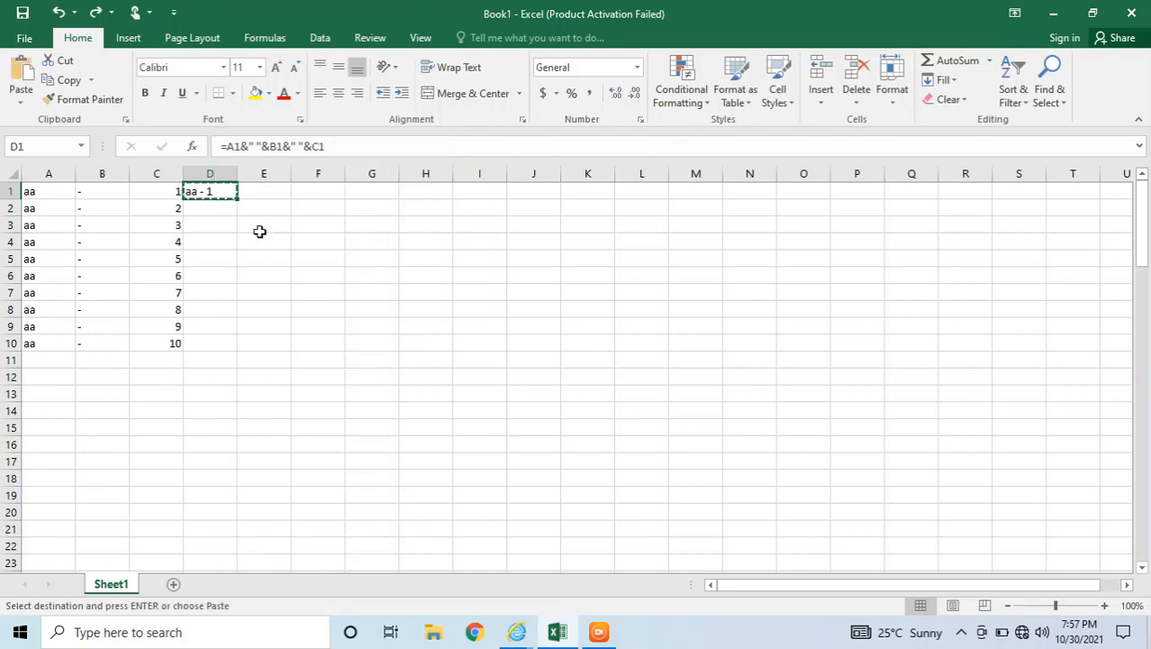
drag(215, 189, 209, 352)
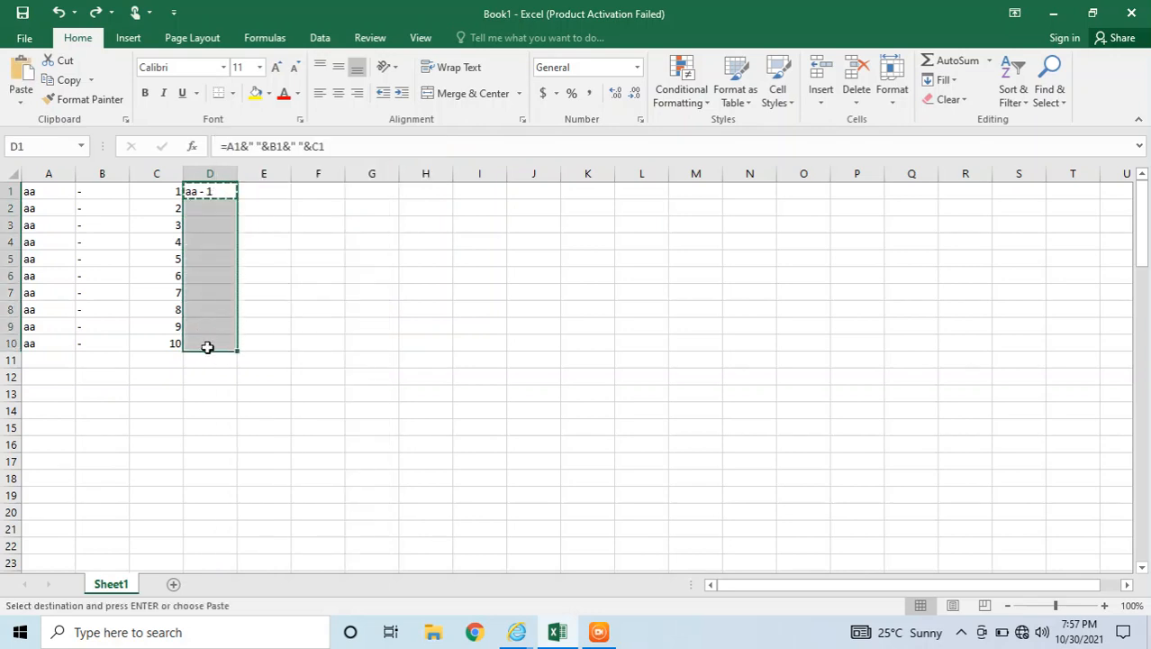
right_click(212, 190)
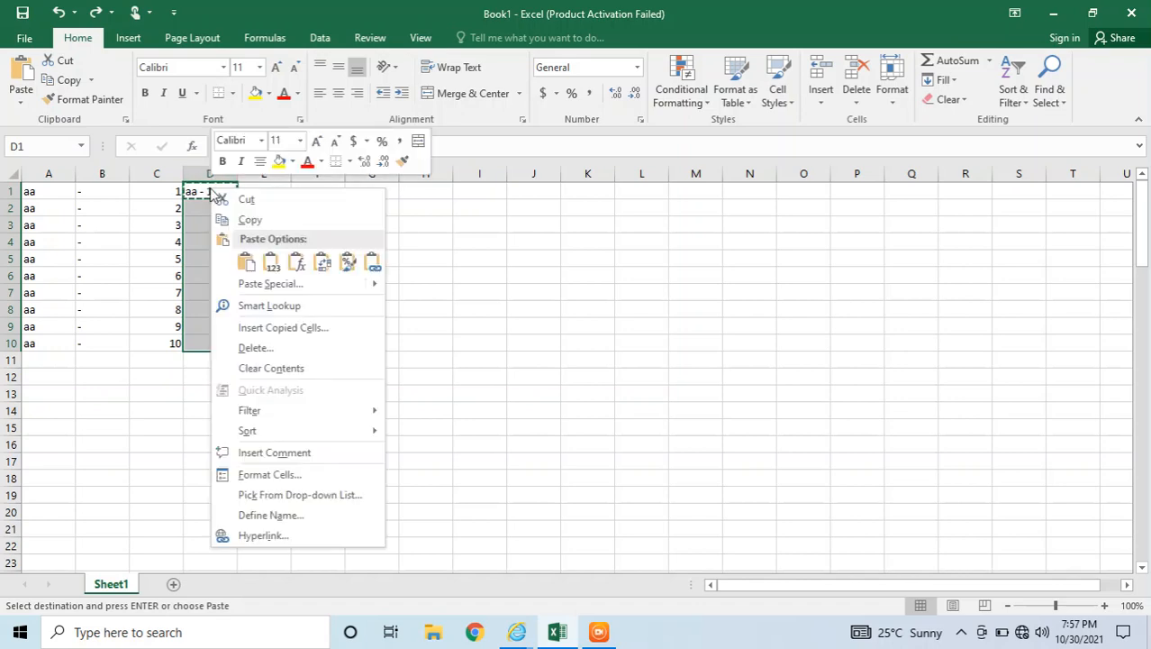
click(251, 260)
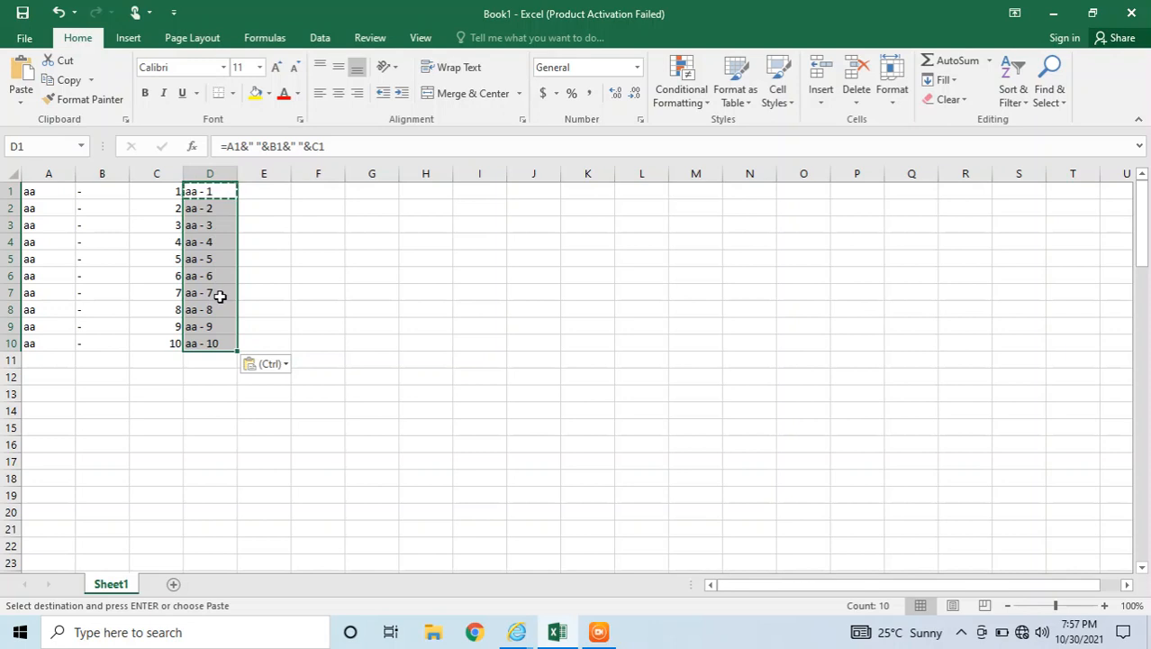
Undo the paste of the joining formula into D1:D10.
key(Escape)
key(Escape)
key(ctrl+c)
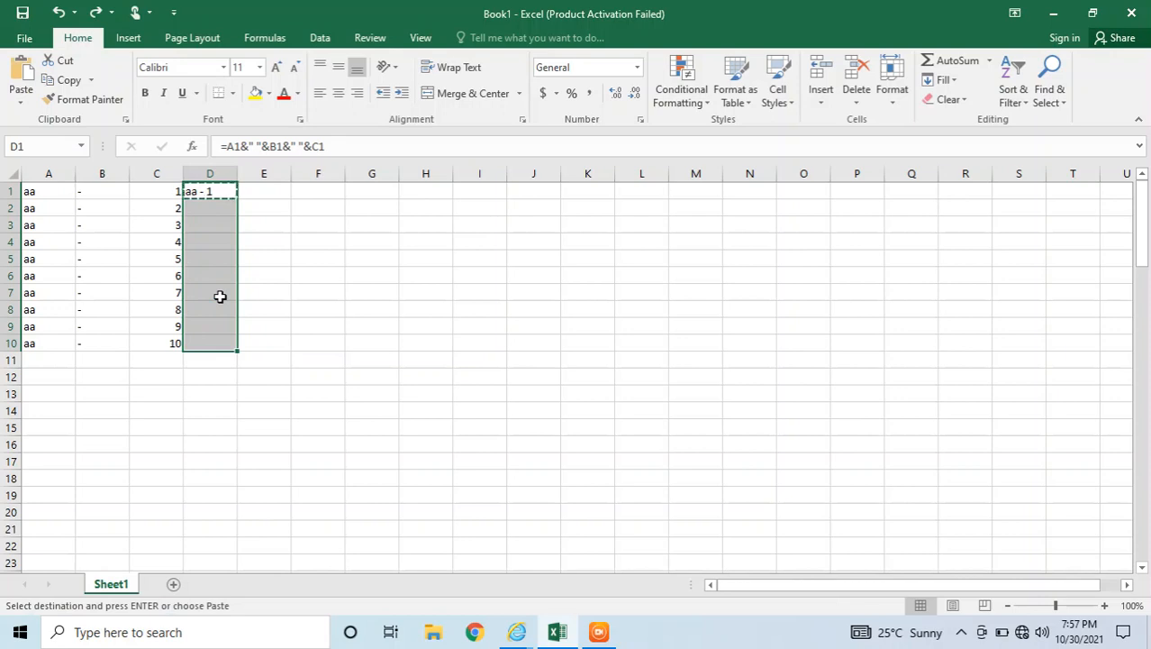
Fill the joining formula from D1 down through D10.
key(Escape)
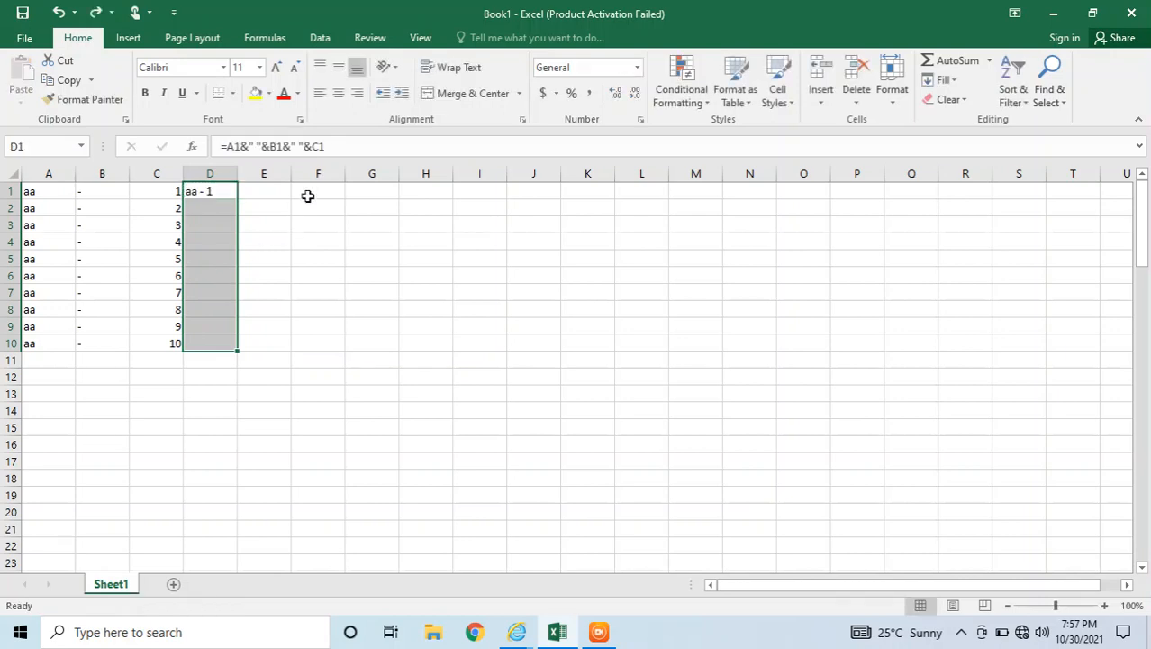
click(307, 196)
click(198, 190)
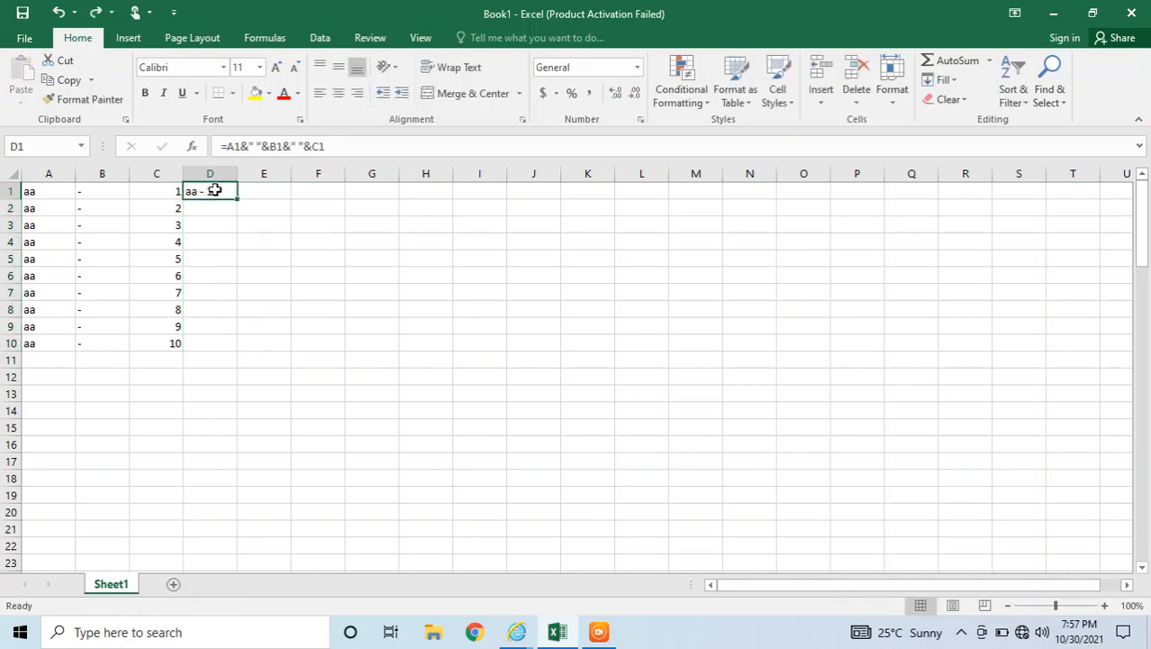
drag(215, 190, 200, 342)
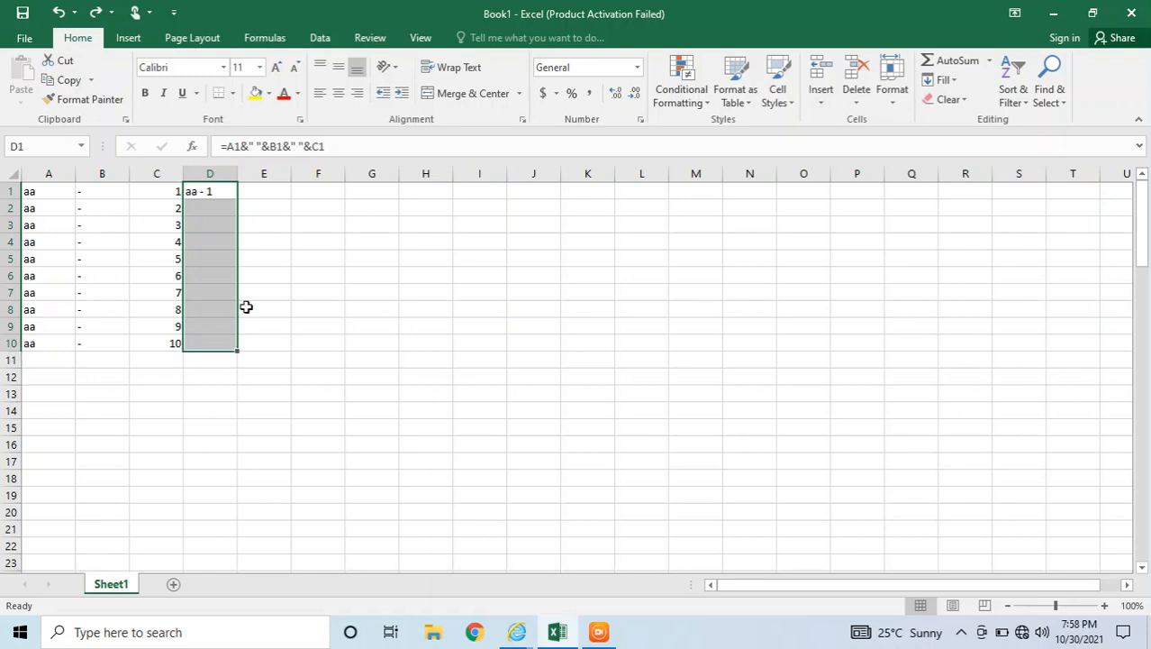
key(ctrl+d)
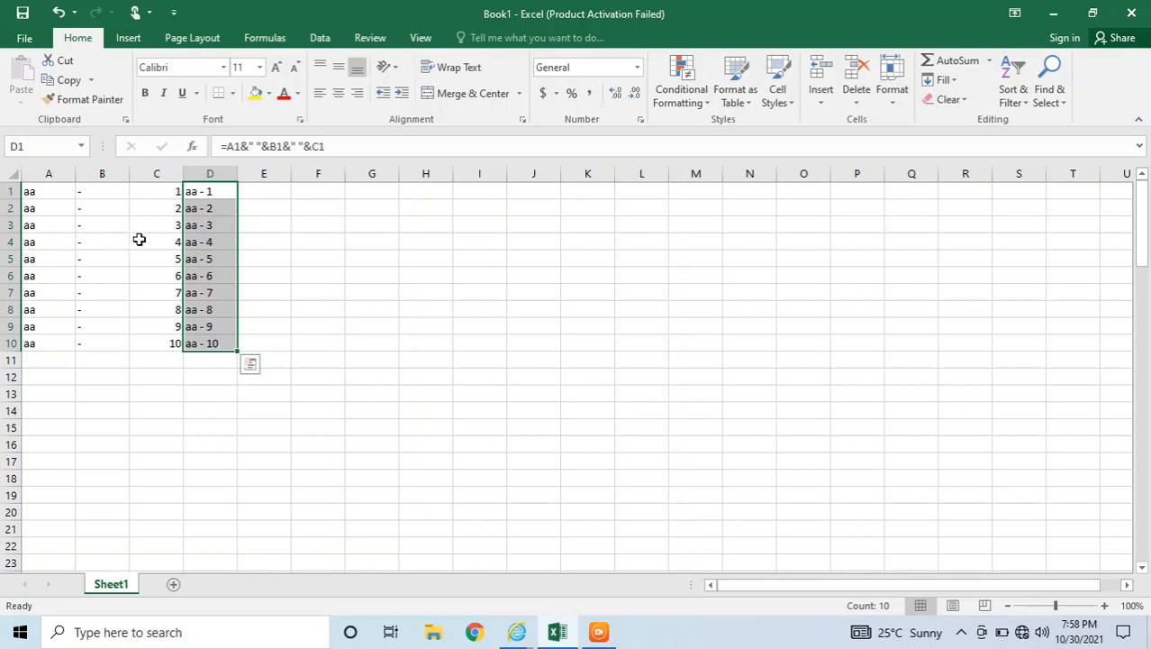
Try deleting the number column C while column D still holds formulas, and undo the deletion.
click(167, 175)
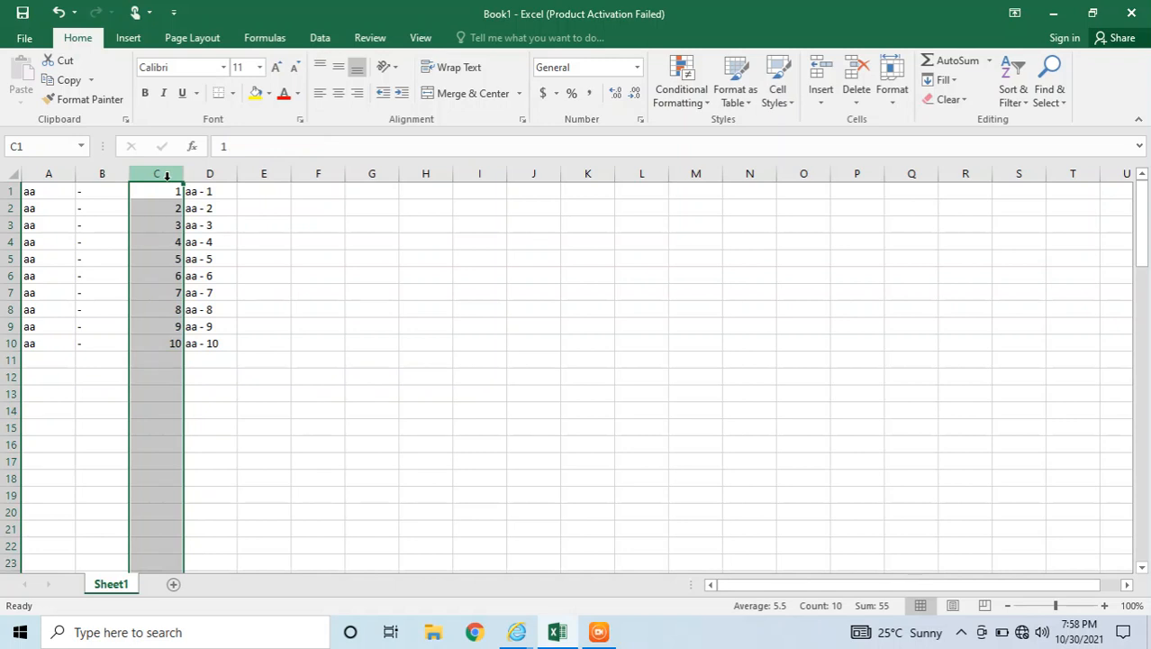
key(ctrl+minus)
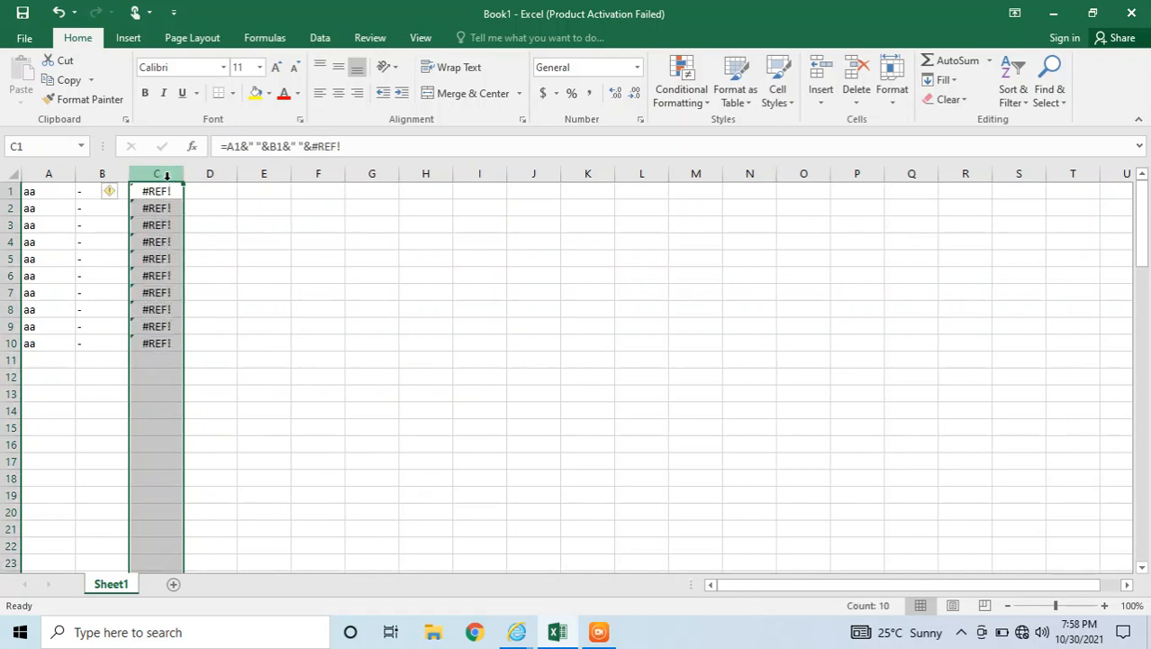
key(ctrl+z)
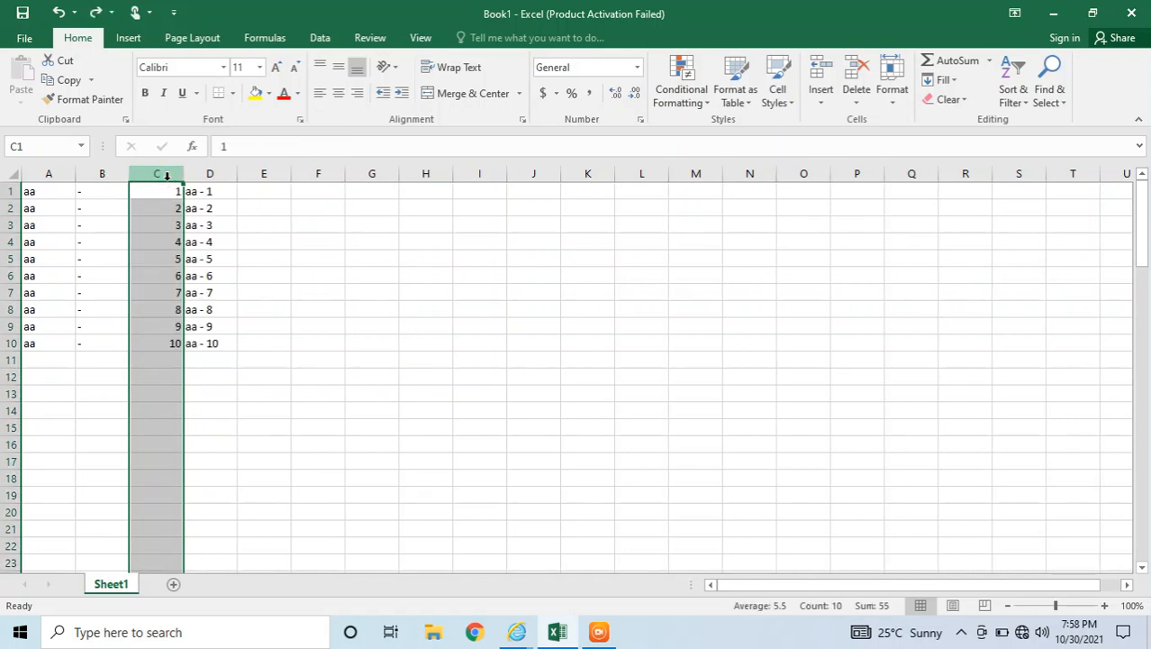
Copy D1:D10 and paste it over itself as values only, replacing the formulas with plain text.
click(217, 190)
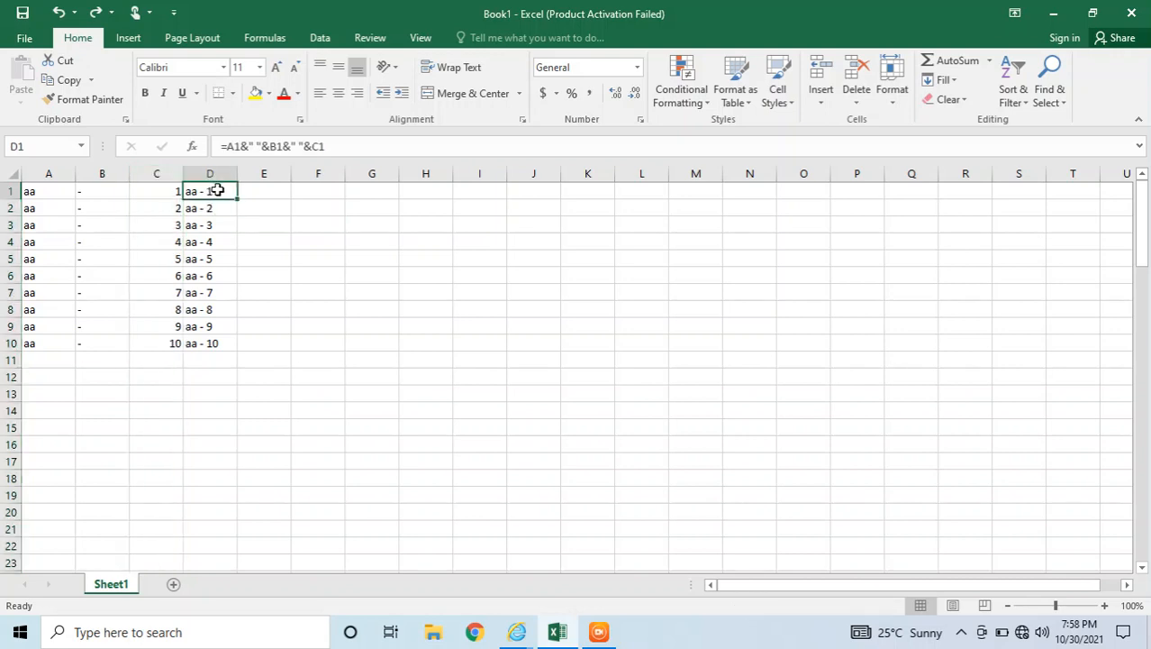
key(ctrl+shift+Down)
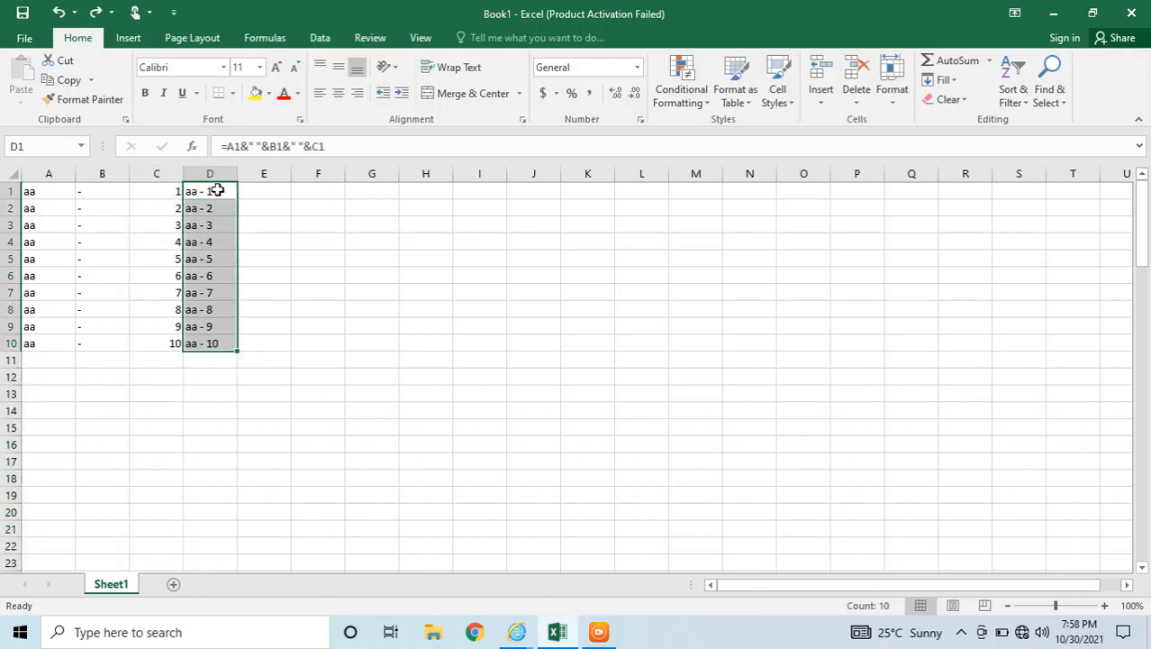
right_click(217, 191)
click(252, 217)
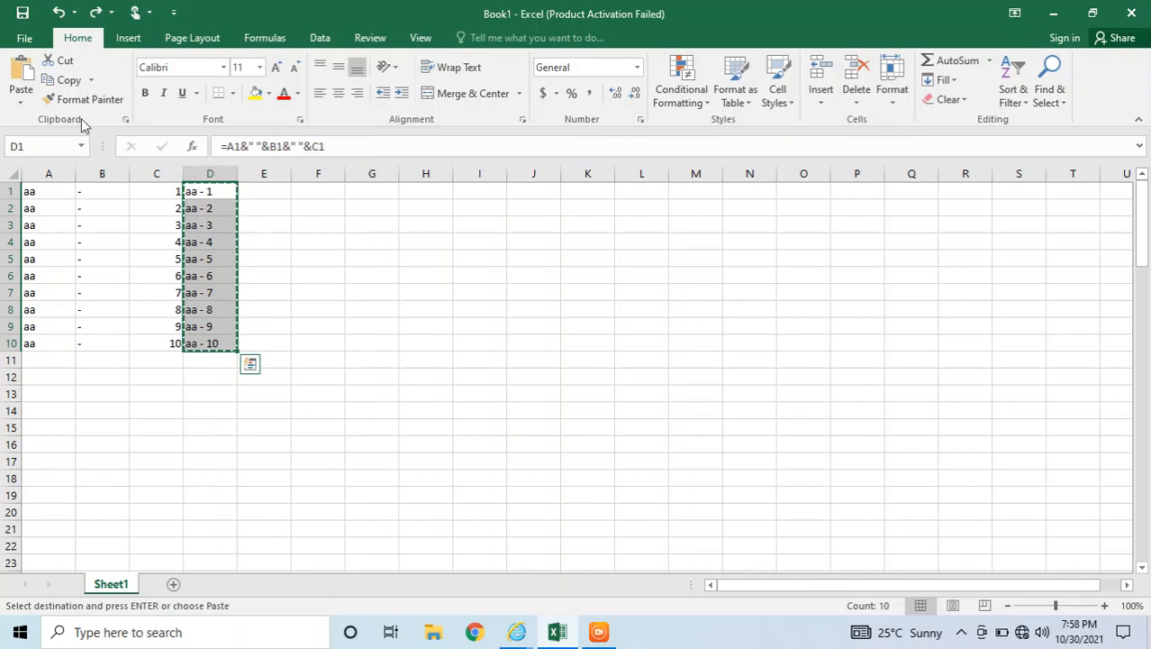
click(21, 101)
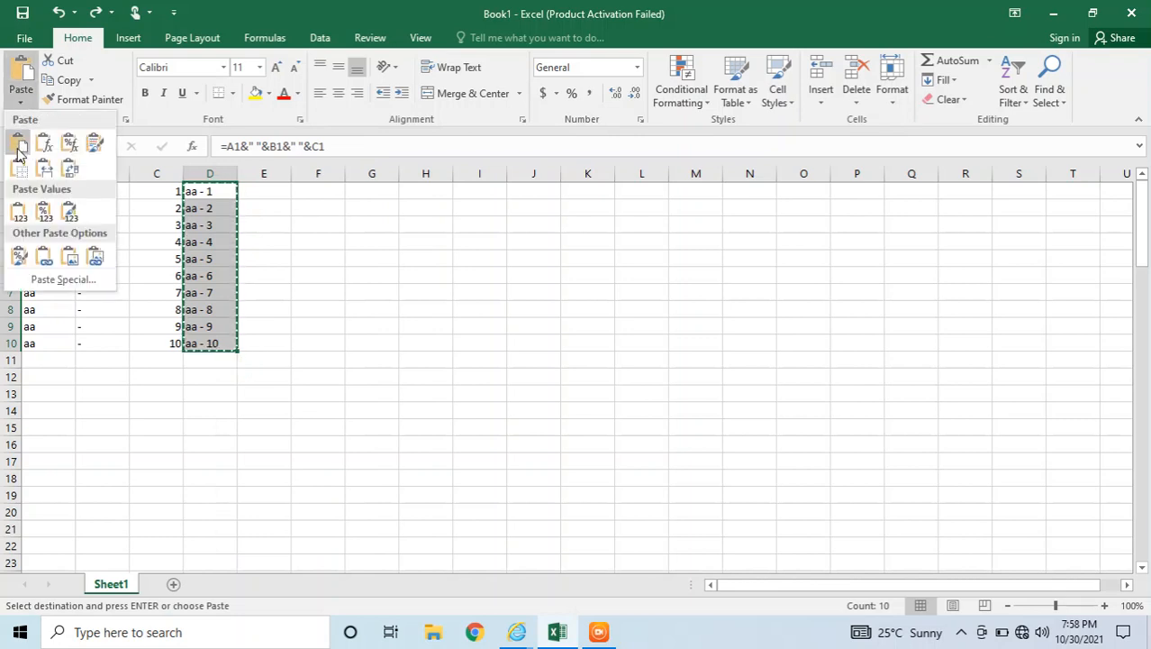
click(16, 213)
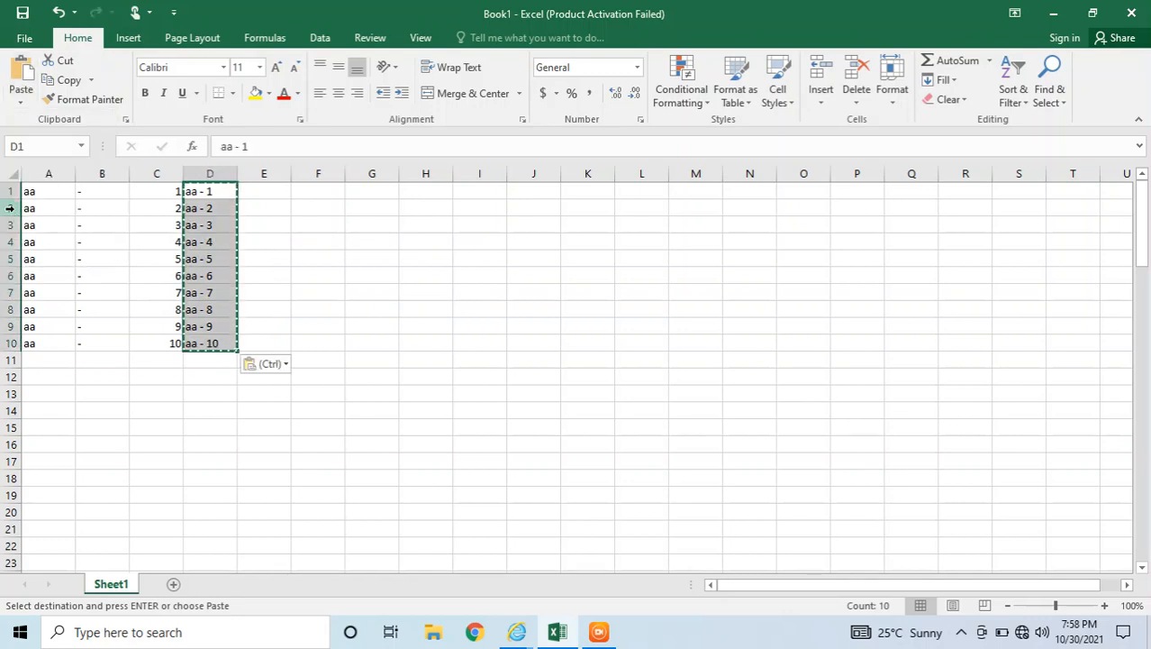
key(Escape)
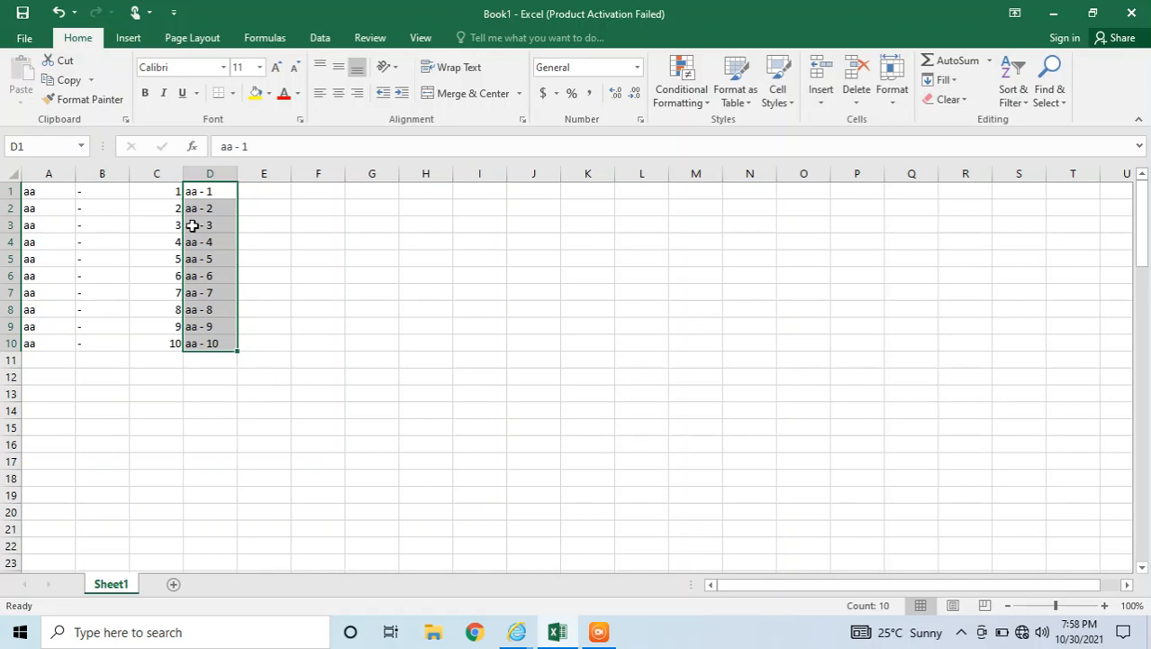
click(213, 207)
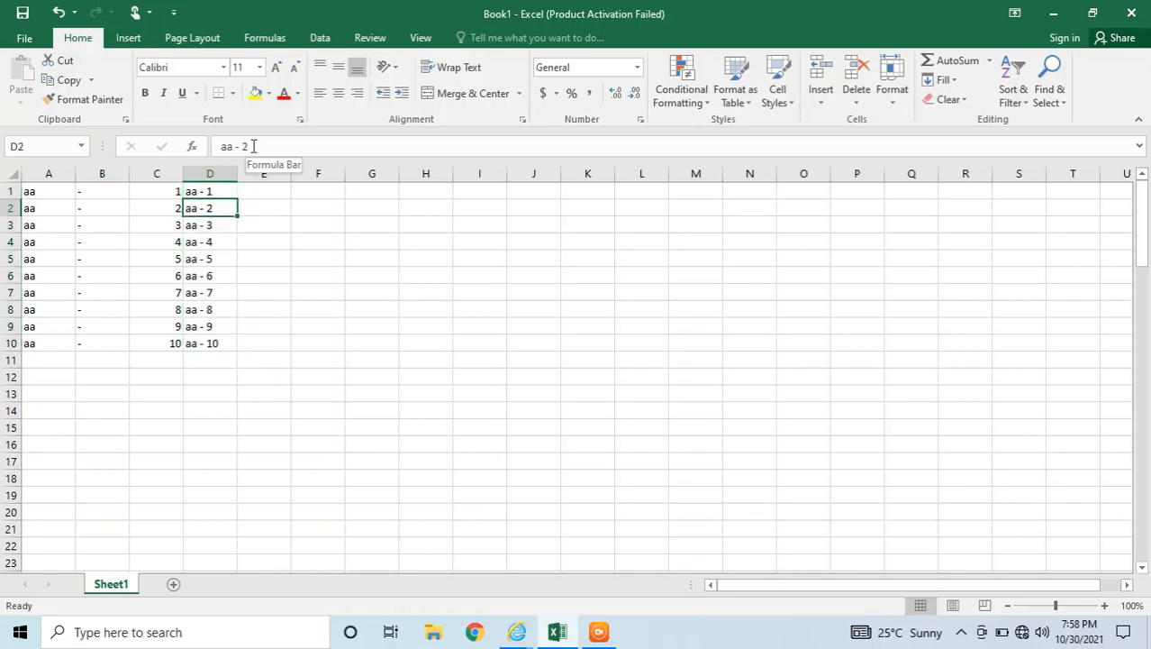
Undo the values-only paste to compare the contents of D3 with its formula, and redo the paste.
key(ctrl+z)
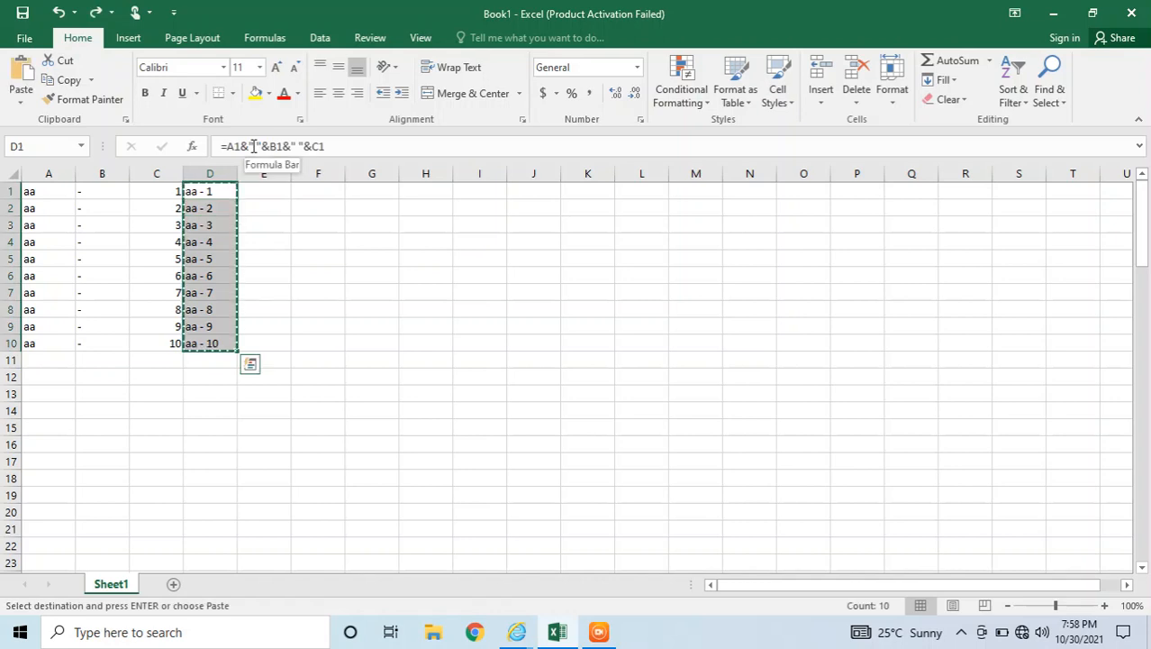
key(Escape)
click(214, 224)
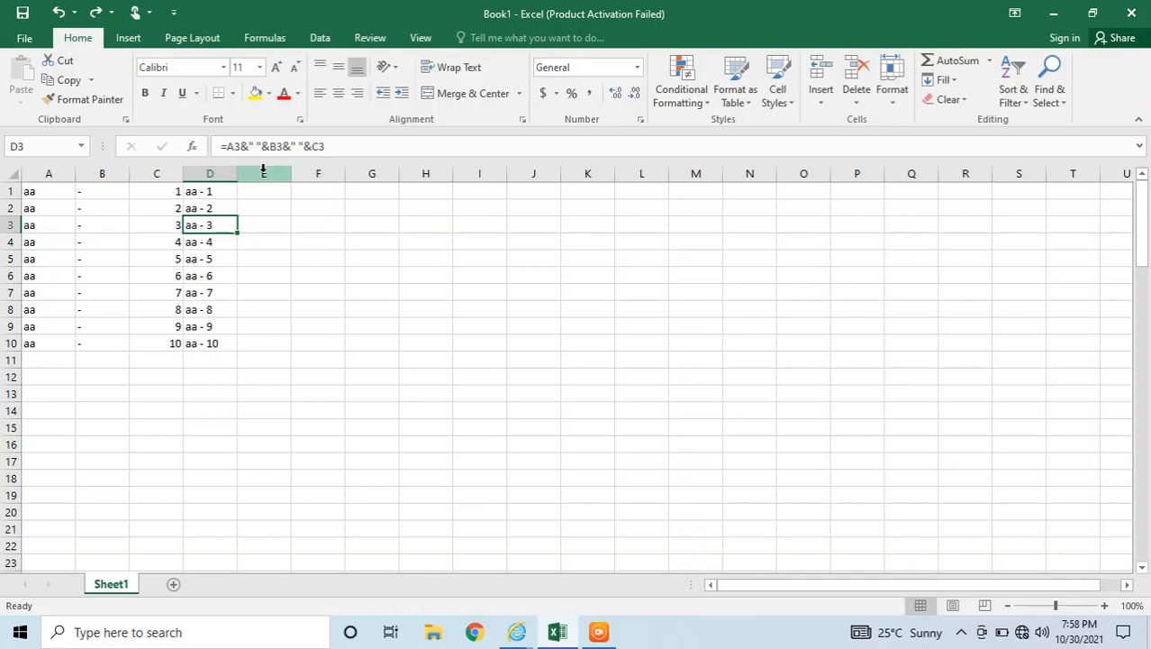
key(ctrl+y)
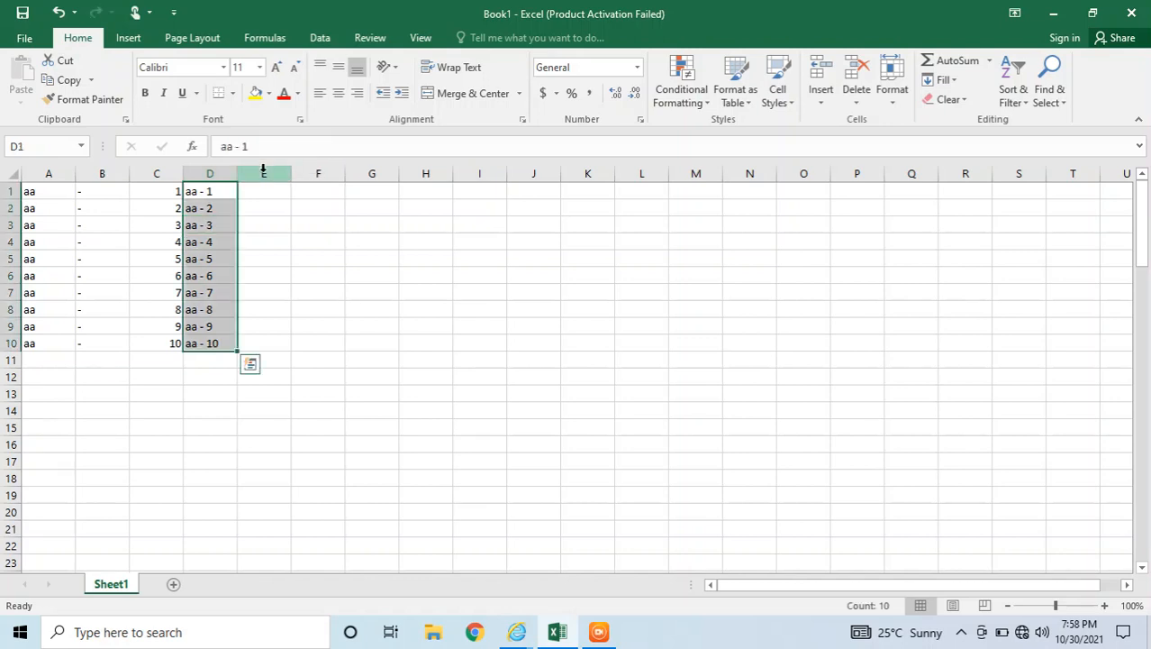
click(205, 211)
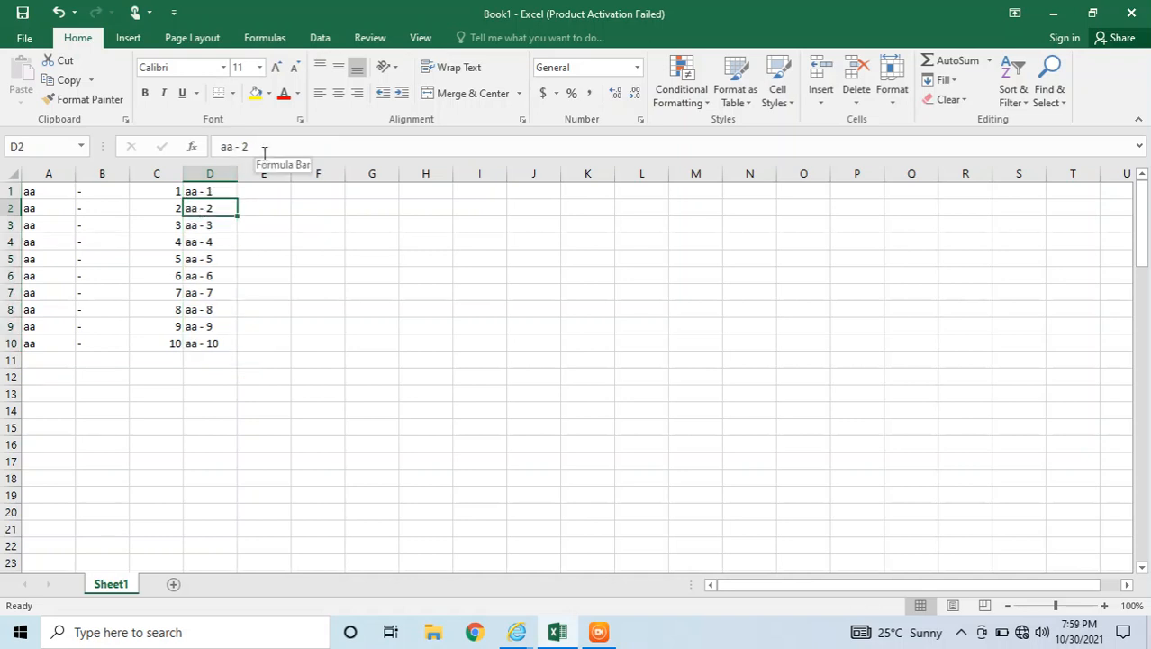
Copy the plain-text entries in D1:D10 and paste them over column A starting at A1.
key(Up)
key(ctrl+shift+Down)
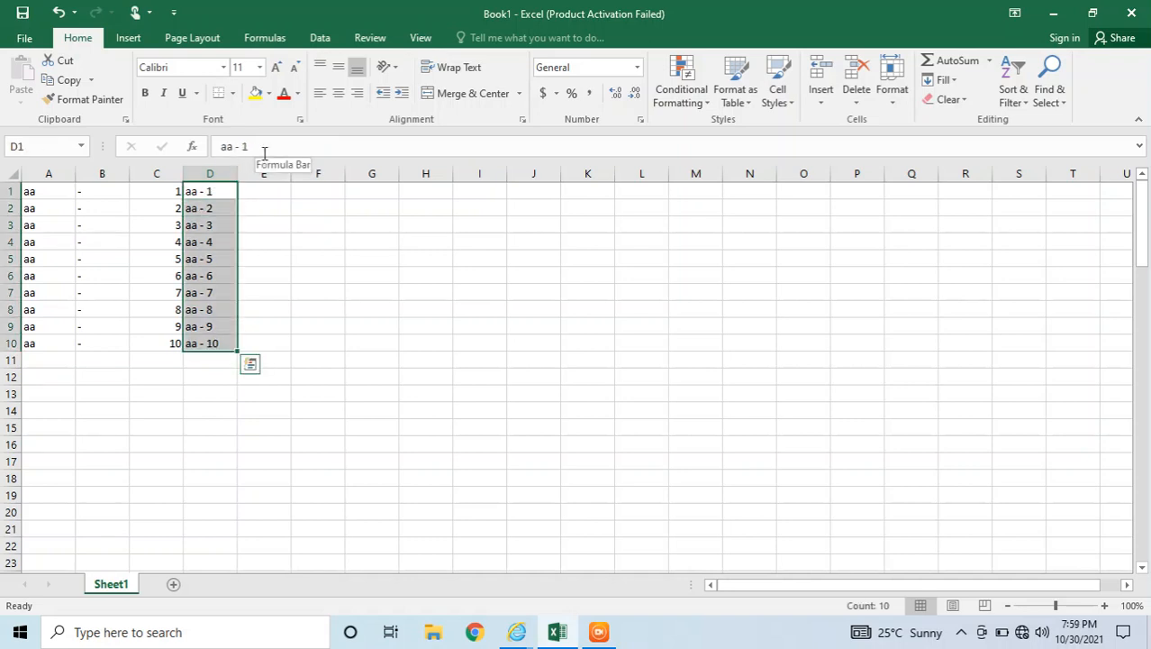
key(ctrl+c)
key(Left)
key(Left)
key(Left)
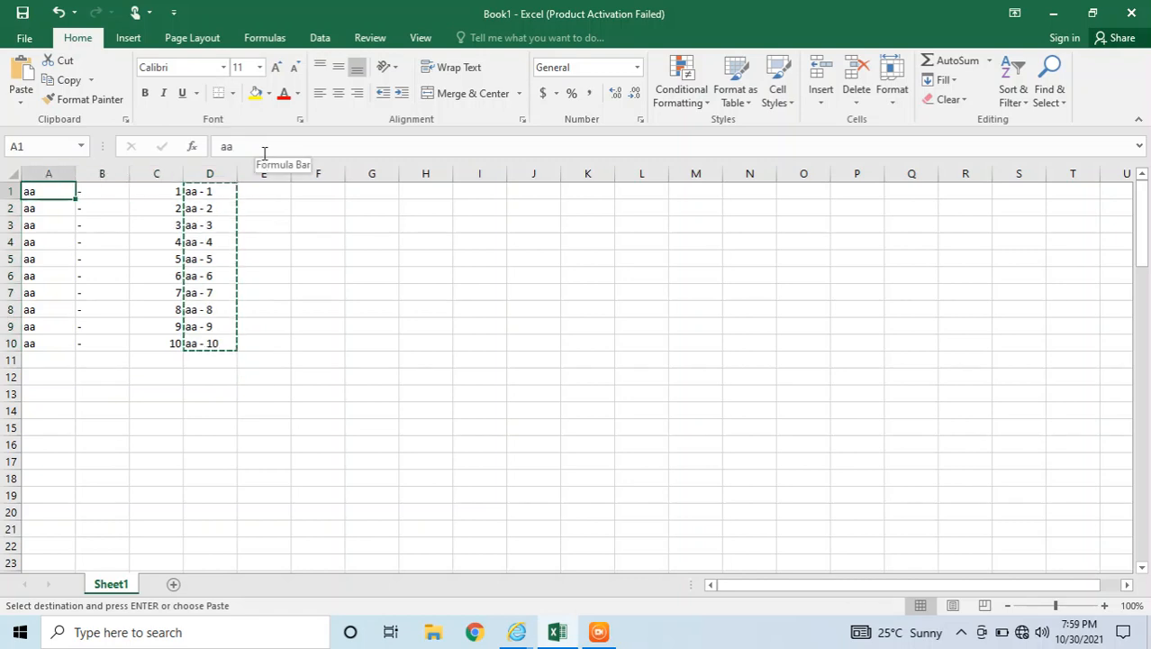
key(Return)
Clear the leftover helper contents from B1:D10.
key(Right)
key(shift+Right)
key(shift+Right)
key(ctrl+shift+Down)
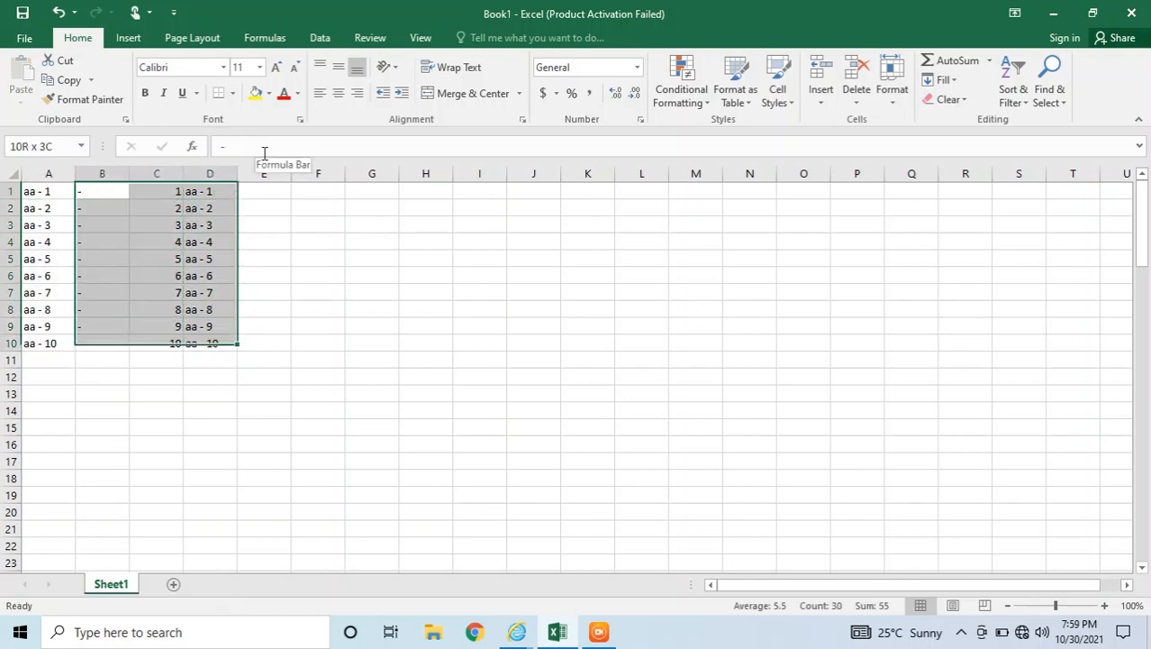
key(Delete)
key(Left)
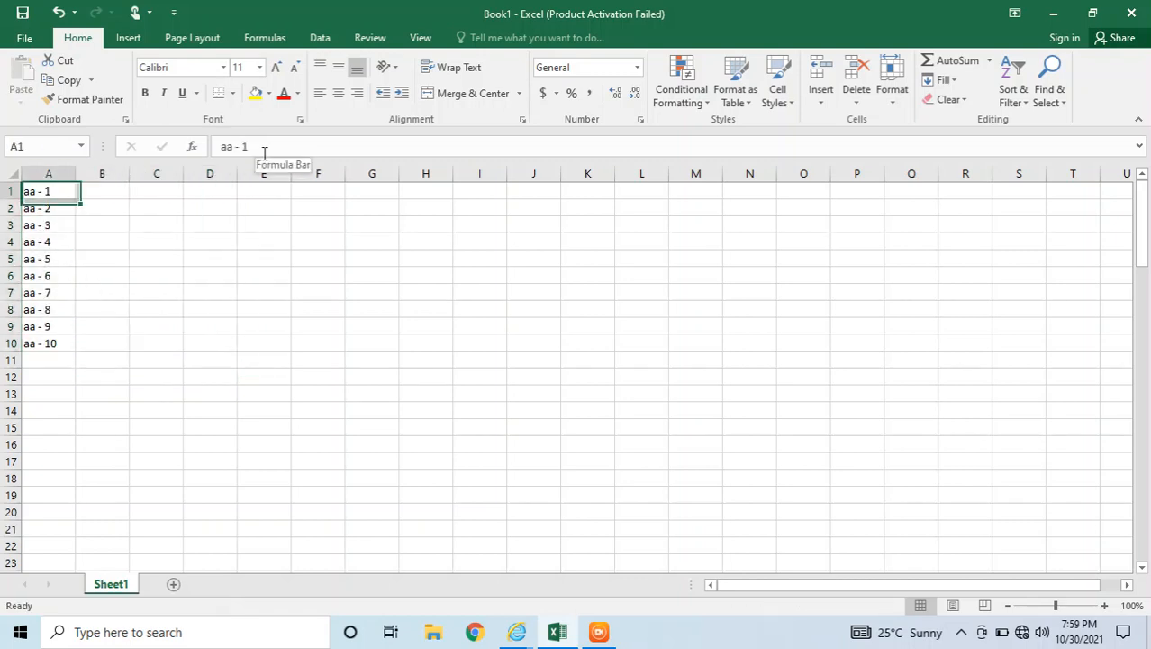
Check the rejoined entries down column A, cell by cell, for plain text in numeric order.
key(Down)
key(Down)
key(Down)
key(Down)
key(Down)
key(Down)
key(Down)
key(Down)
key(Down)
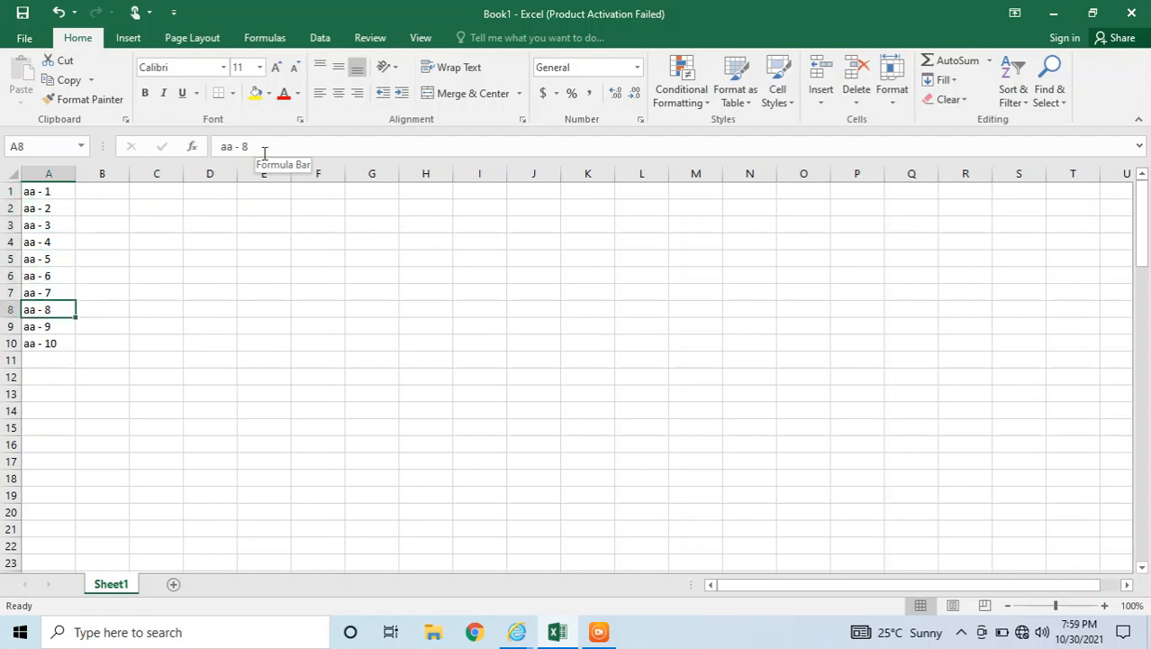